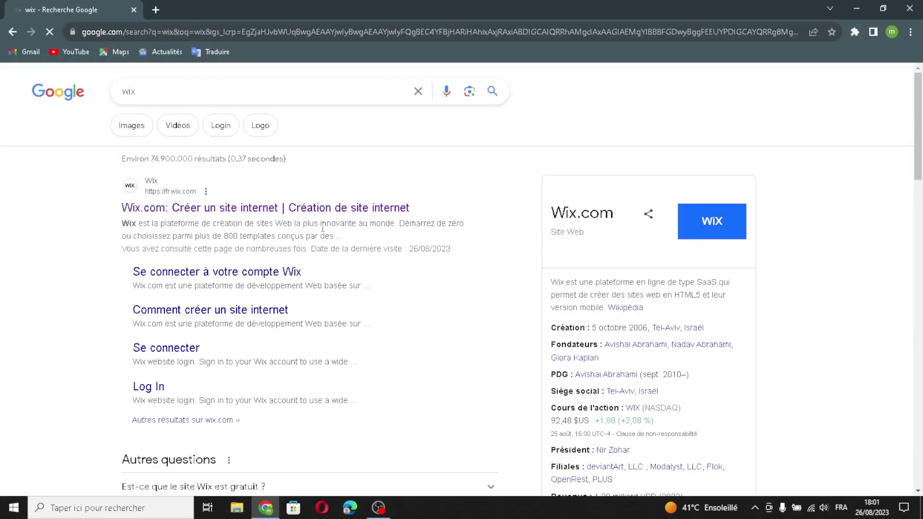
- Open the Wix.com result from the Google search for wix
{"action": "left_click", "coordinate": [336, 211]}
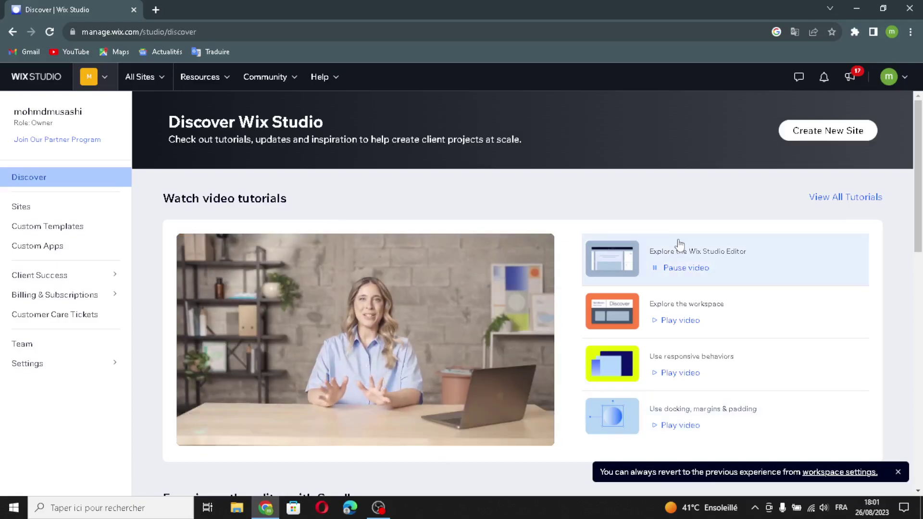
- Start a new site and choose to build it with the classic Wix Editor
{"action": "left_click", "coordinate": [792, 136]}
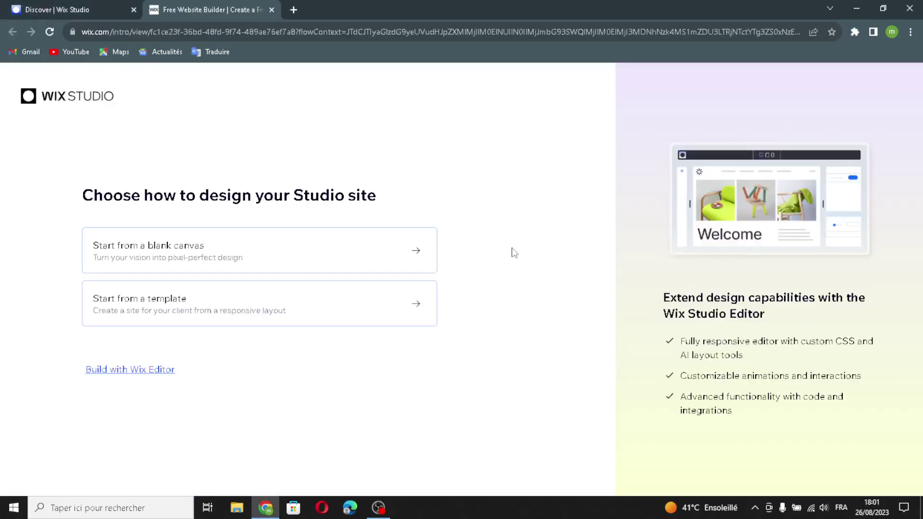
{"action": "left_click", "coordinate": [130, 370]}
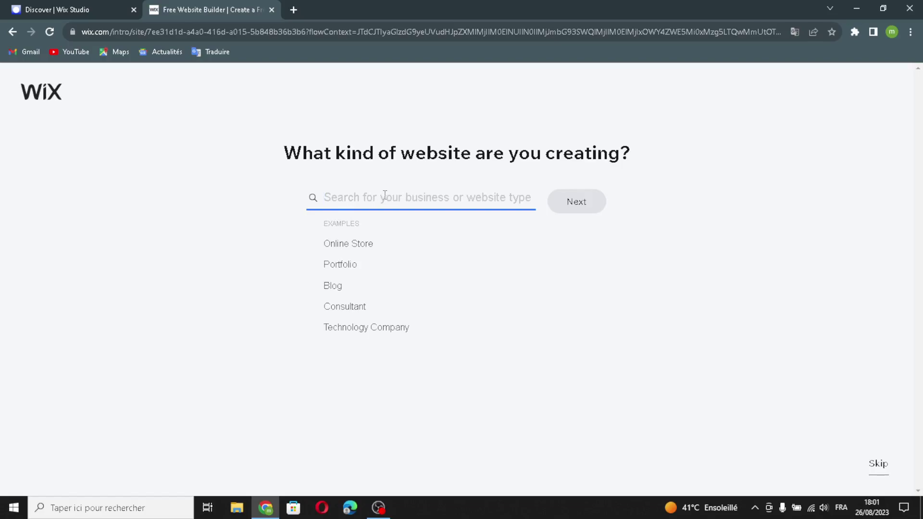
- Search 'online dating', pick Online Meetup as the site type, and name the site DateLink
{"action": "type", "text": "online"}
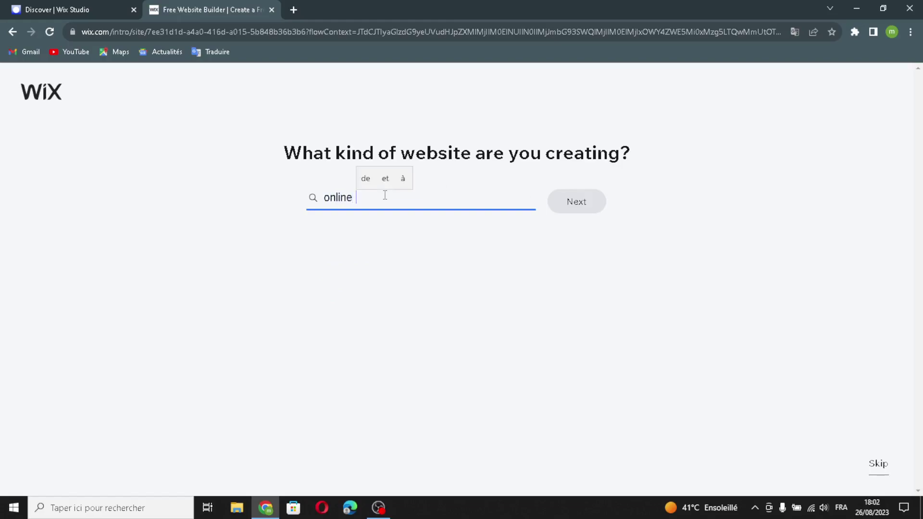
{"action": "type", "text": " dating"}
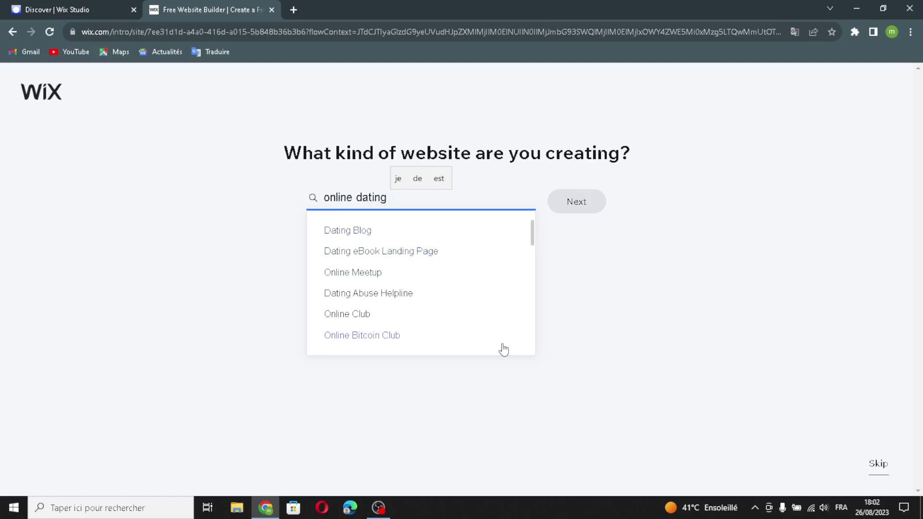
{"action": "left_click", "coordinate": [366, 271]}
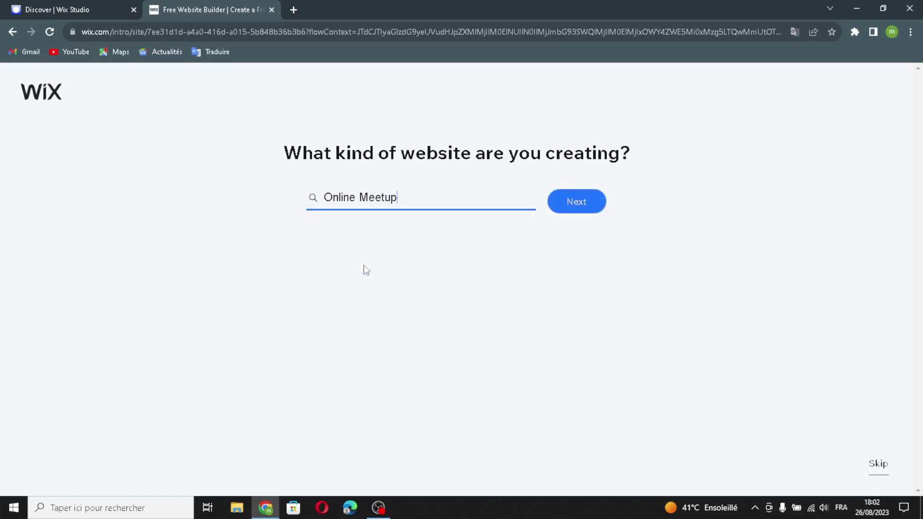
{"action": "left_click", "coordinate": [582, 204]}
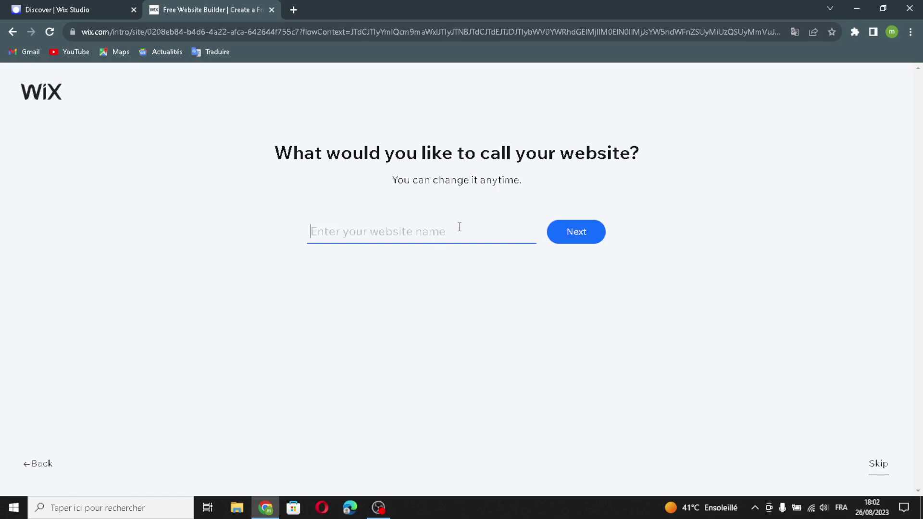
{"action": "type", "text": "DateLink"}
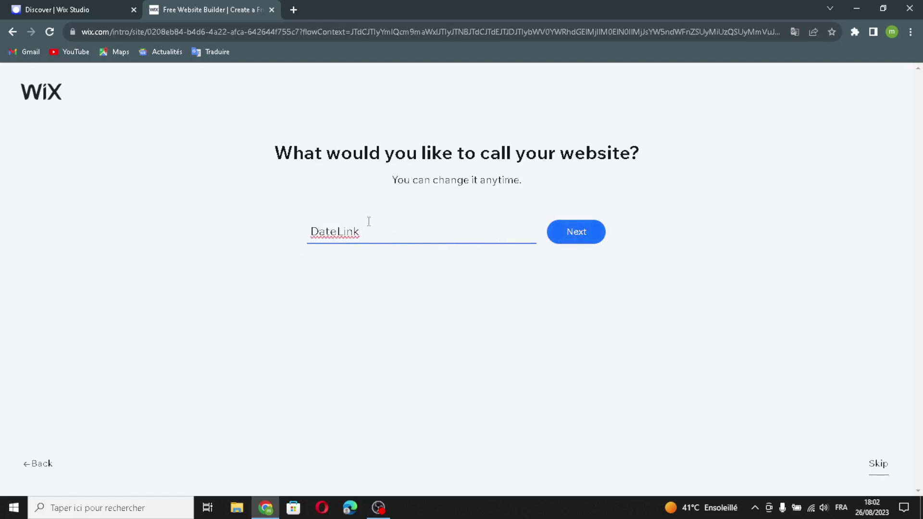
{"action": "left_click", "coordinate": [583, 242]}
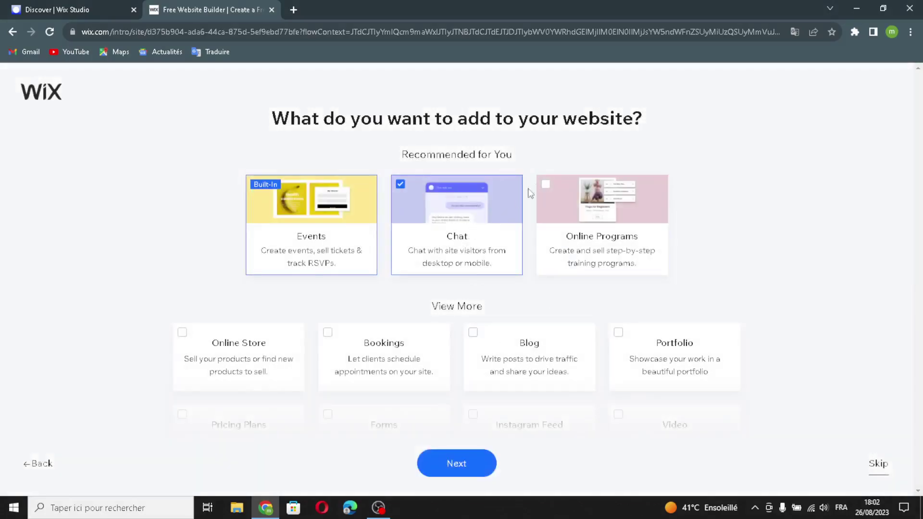
- Tick Online Store, Bookings, Blog, Portfolio, Video, Instagram Feed, Forms and Pricing Plans
{"action": "scroll", "coordinate": [454, 300], "scroll_direction": "down", "scroll_amount": 1}
{"action": "left_click", "coordinate": [241, 301]}
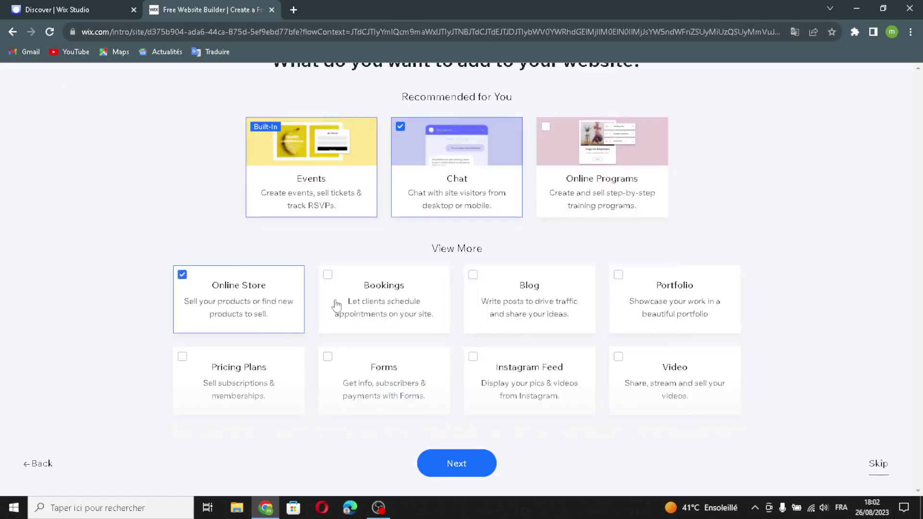
{"action": "left_click", "coordinate": [360, 300]}
{"action": "left_click", "coordinate": [479, 302]}
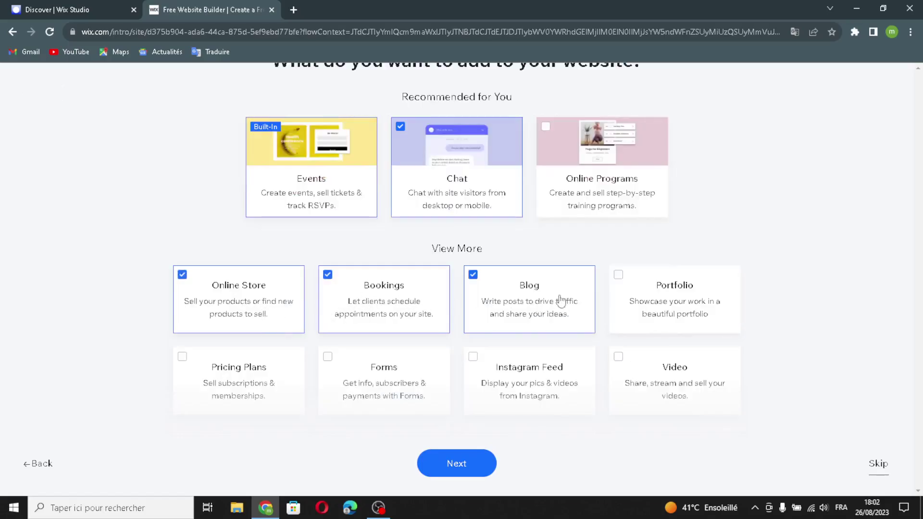
{"action": "left_click", "coordinate": [650, 292]}
{"action": "scroll", "coordinate": [841, 295], "scroll_direction": "down", "scroll_amount": 2}
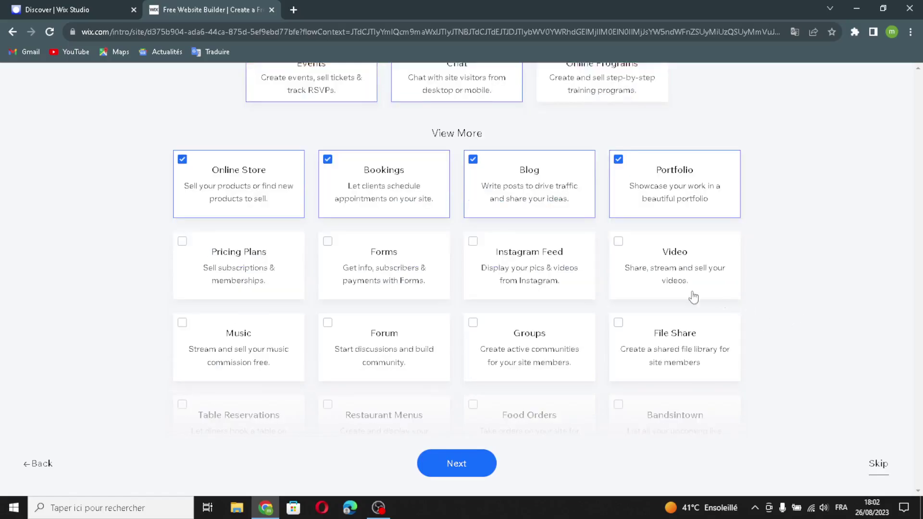
{"action": "left_click", "coordinate": [672, 254]}
{"action": "left_click", "coordinate": [551, 278]}
{"action": "left_click", "coordinate": [365, 273]}
{"action": "left_click", "coordinate": [284, 269]}
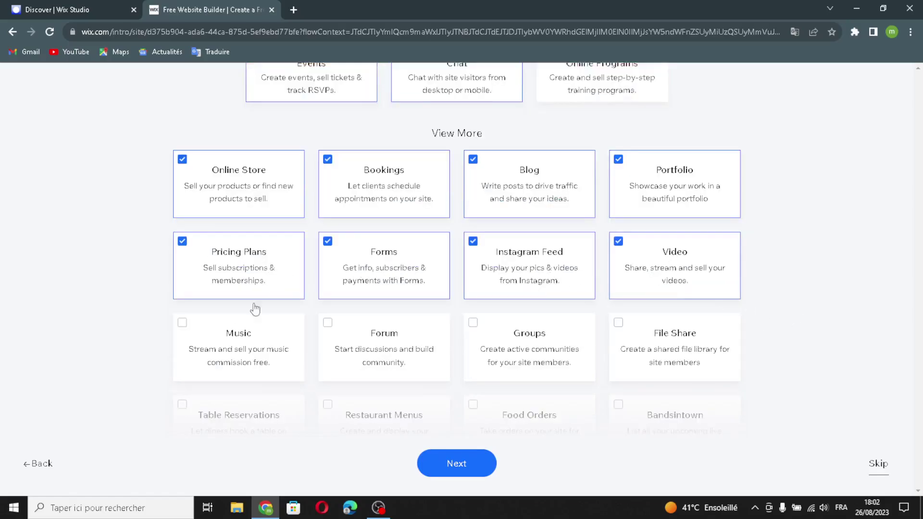
- Also tick Music, Forum, Groups, File Share, Food Orders, Restaurant Menus and Table Reservations, then continue
{"action": "left_click", "coordinate": [288, 334]}
{"action": "left_click", "coordinate": [426, 334]}
{"action": "left_click", "coordinate": [528, 346]}
{"action": "left_click", "coordinate": [673, 346]}
{"action": "scroll", "coordinate": [673, 346], "scroll_direction": "down", "scroll_amount": 2}
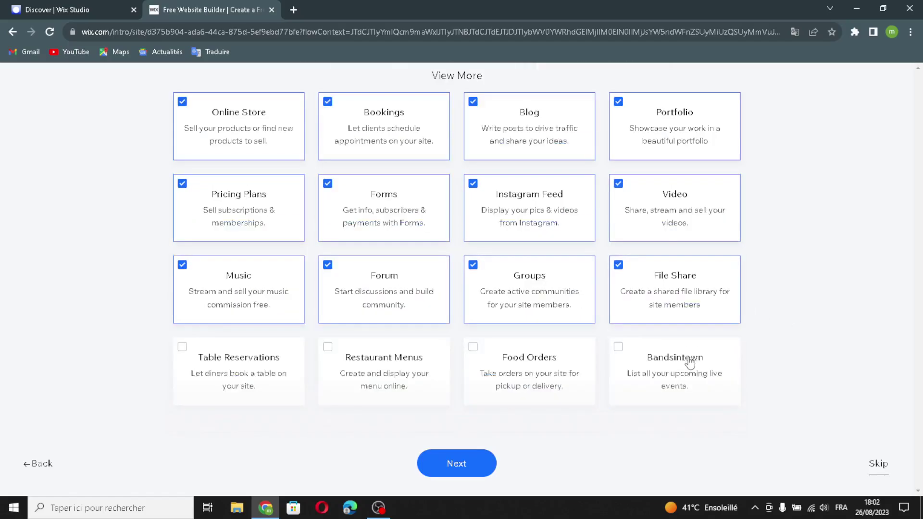
{"action": "left_click_drag", "start_coordinate": [695, 349], "coordinate": [639, 380]}
{"action": "left_click", "coordinate": [528, 363]}
{"action": "left_click", "coordinate": [432, 366]}
{"action": "left_click", "coordinate": [279, 363]}
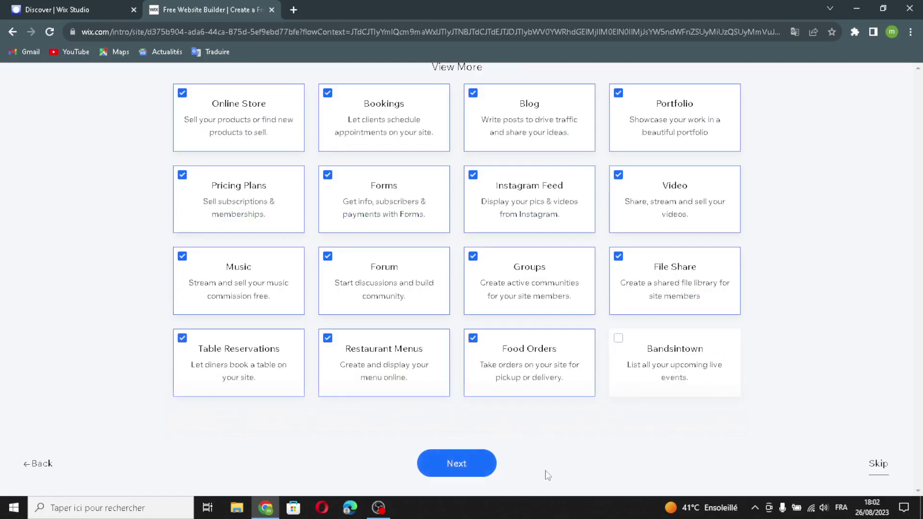
{"action": "left_click", "coordinate": [478, 464]}
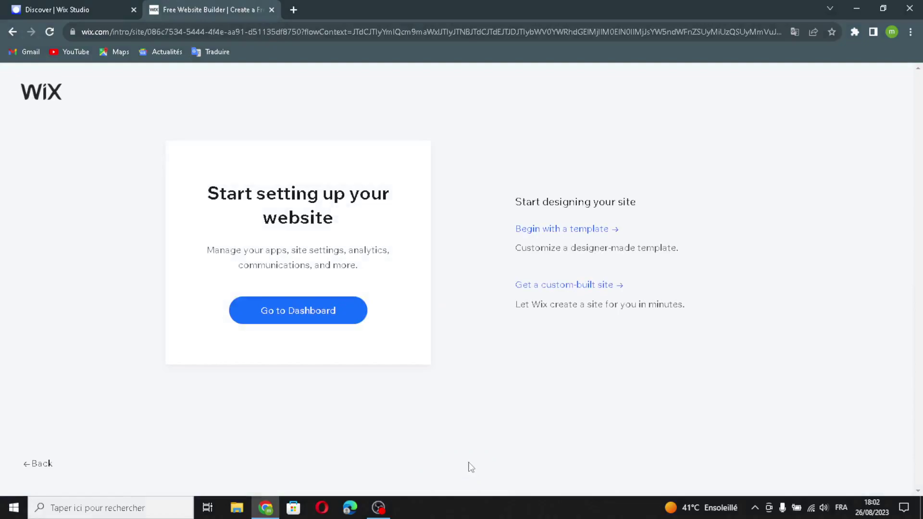
- Go to the dashboard and choose 'Let Wix create a site for you'
{"action": "left_click", "coordinate": [326, 322]}
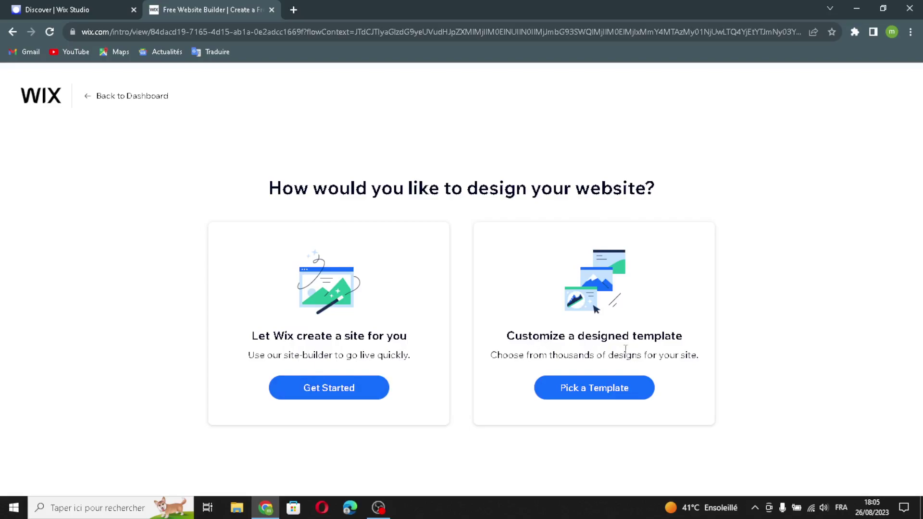
{"action": "left_click", "coordinate": [329, 393]}
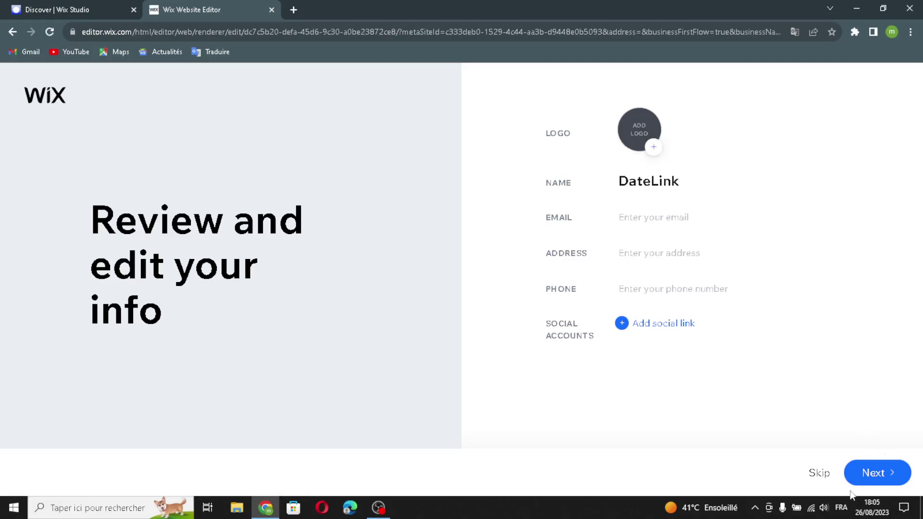
- Pick the Breeze theme and middle homepage design, keep the suggested pages, and generate the site
{"action": "left_click", "coordinate": [860, 480]}
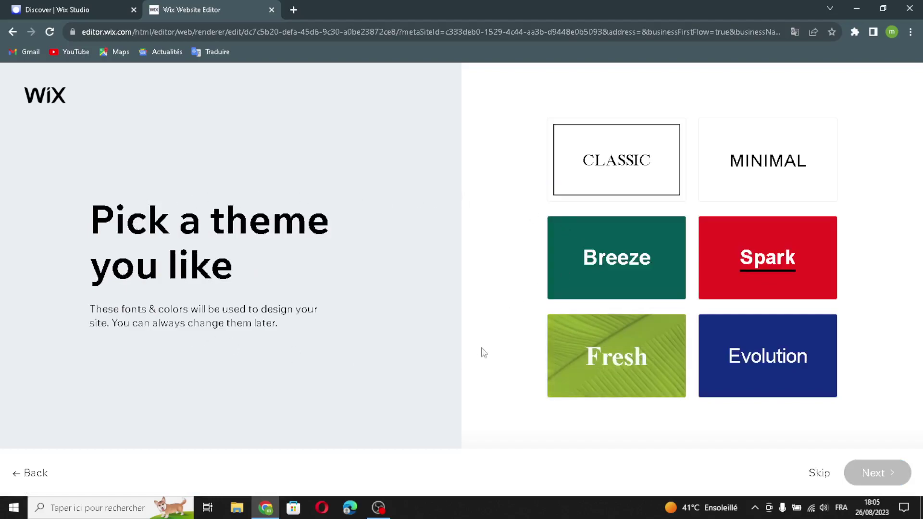
{"action": "left_click", "coordinate": [573, 268]}
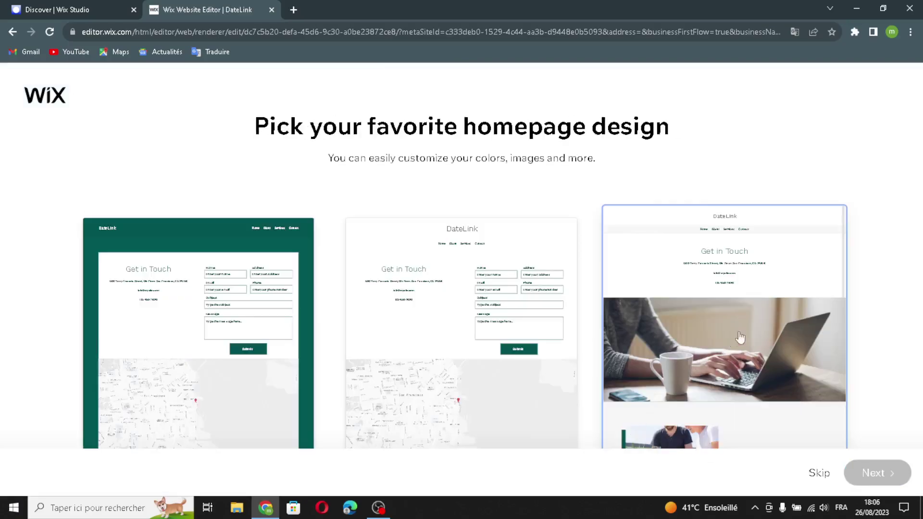
{"action": "left_click", "coordinate": [502, 241]}
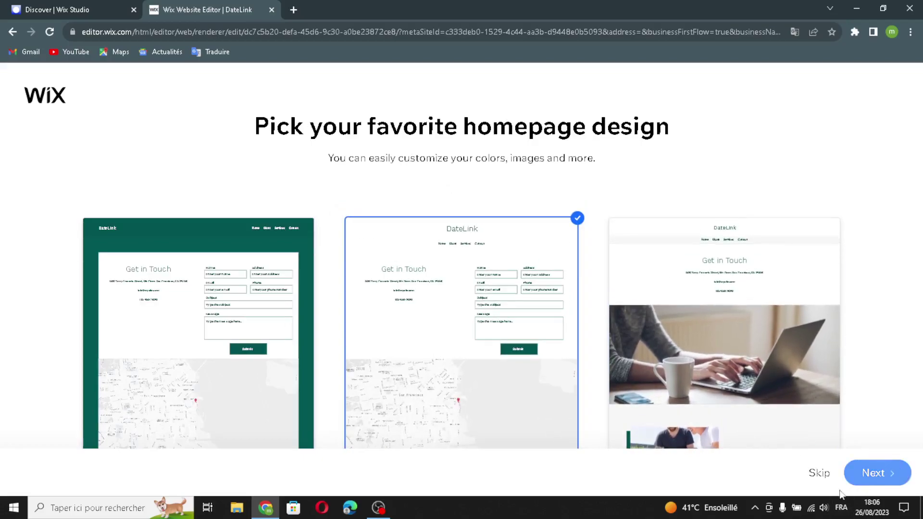
{"action": "left_click", "coordinate": [892, 473]}
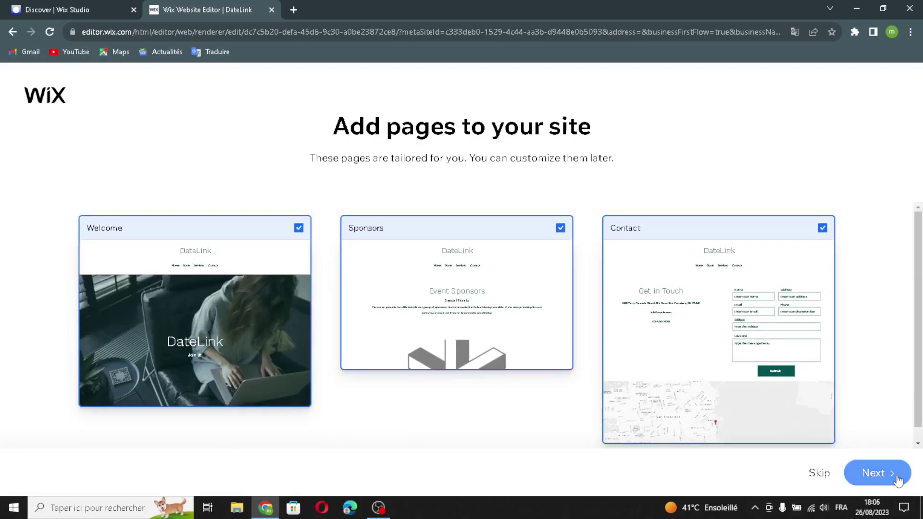
{"action": "left_click", "coordinate": [903, 476]}
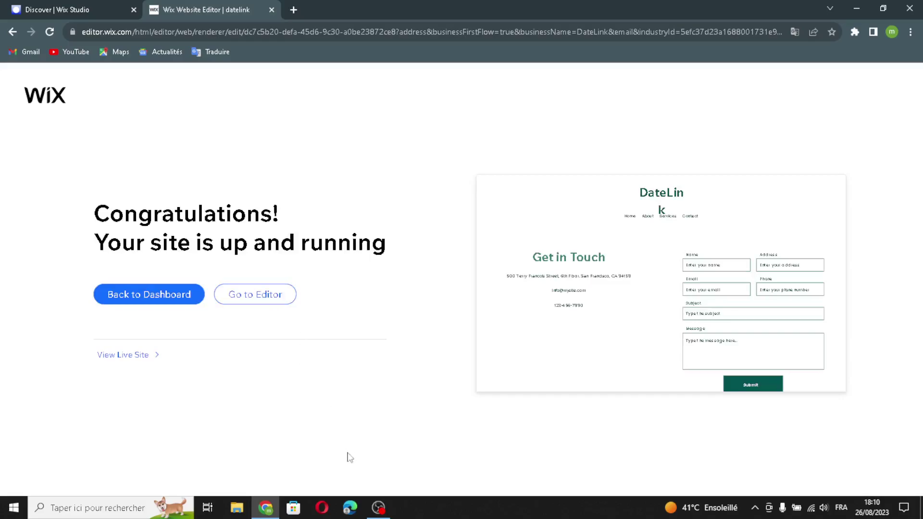
- Open the DateLink site in the Editor at full size and bring up the Add Elements list
{"action": "left_click", "coordinate": [250, 295]}
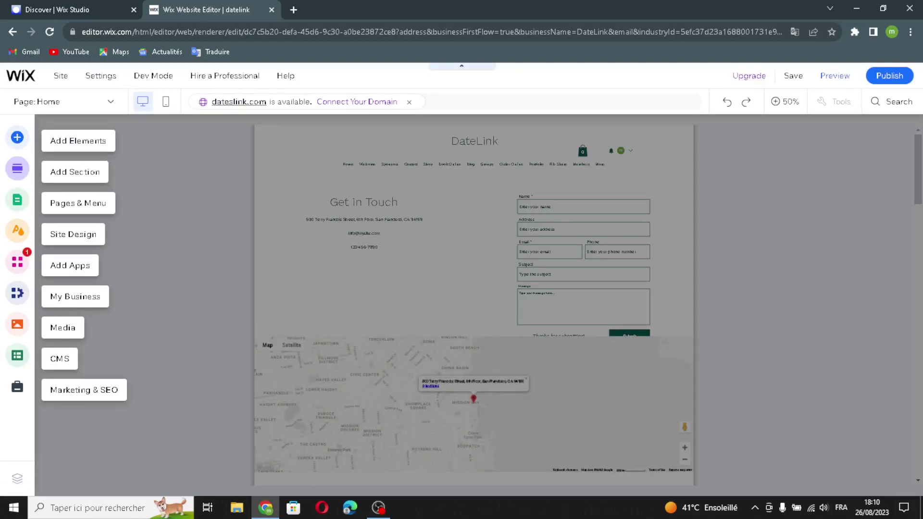
{"action": "left_click", "coordinate": [65, 143]}
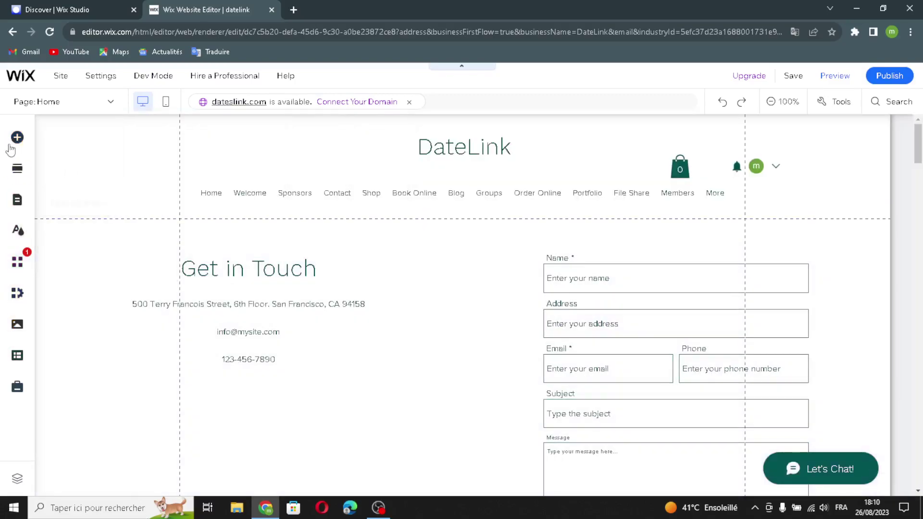
{"action": "left_click", "coordinate": [16, 141]}
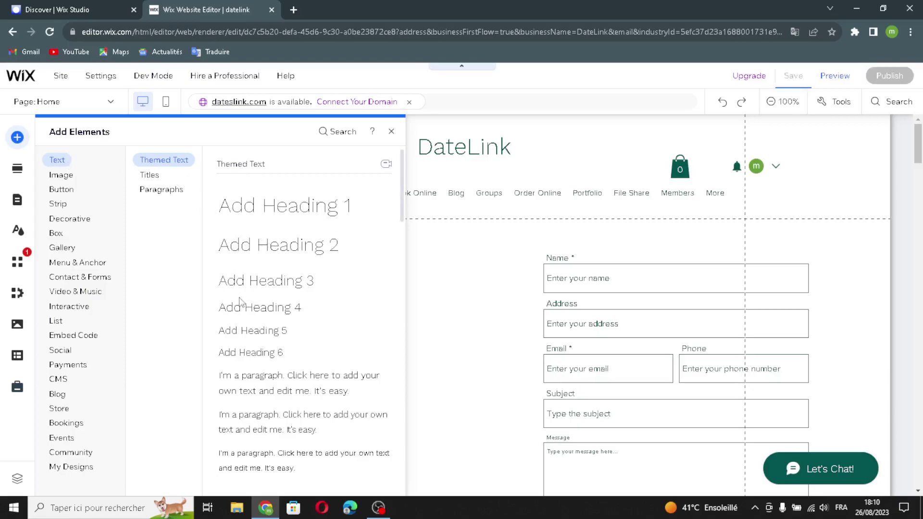
- Look at the title and paragraph text styles, then the image elements
{"action": "left_click", "coordinate": [149, 175]}
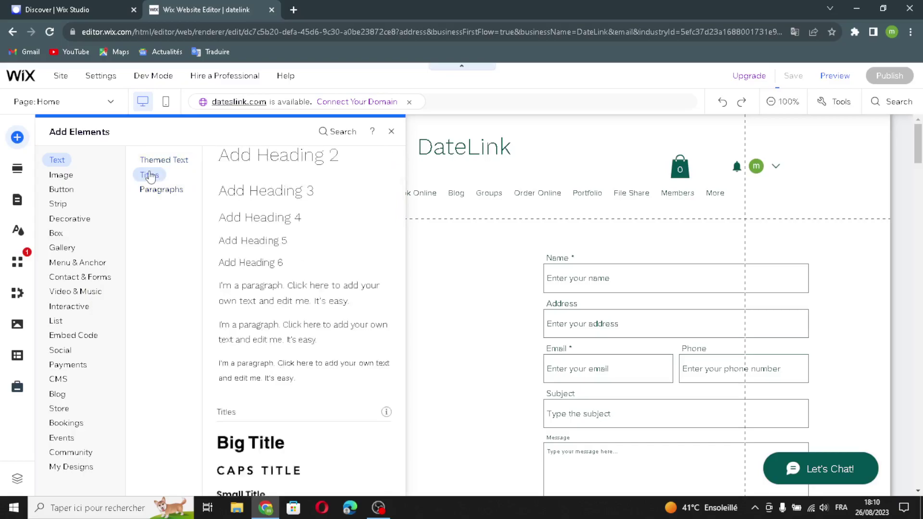
{"action": "left_click", "coordinate": [160, 192]}
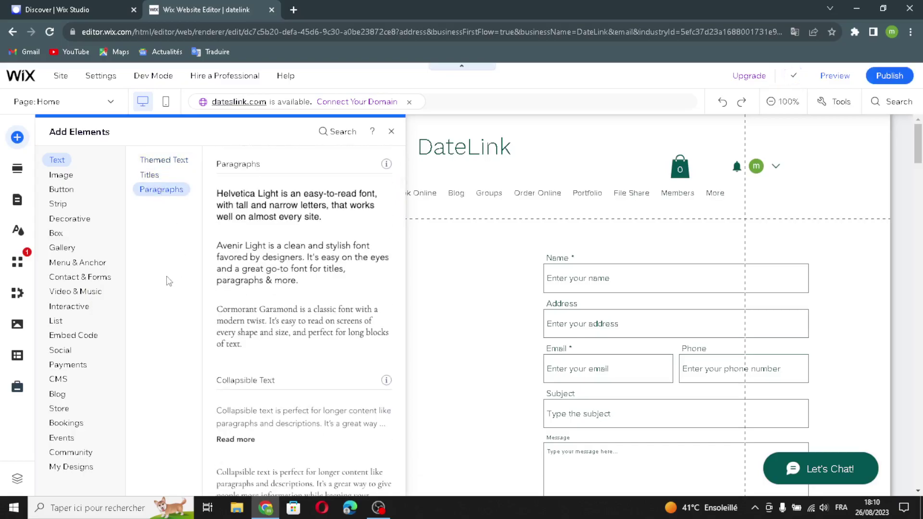
{"action": "left_click", "coordinate": [61, 175]}
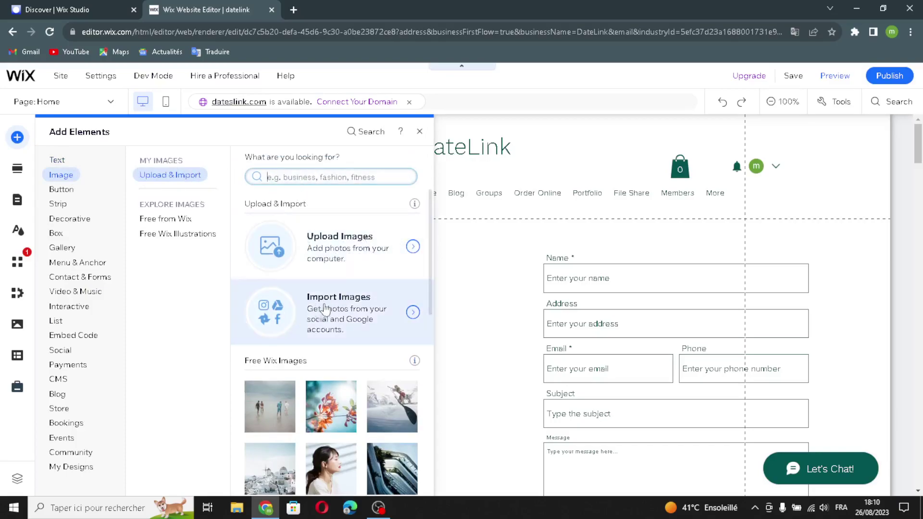
{"action": "scroll", "coordinate": [349, 339], "scroll_direction": "down", "scroll_amount": 3}
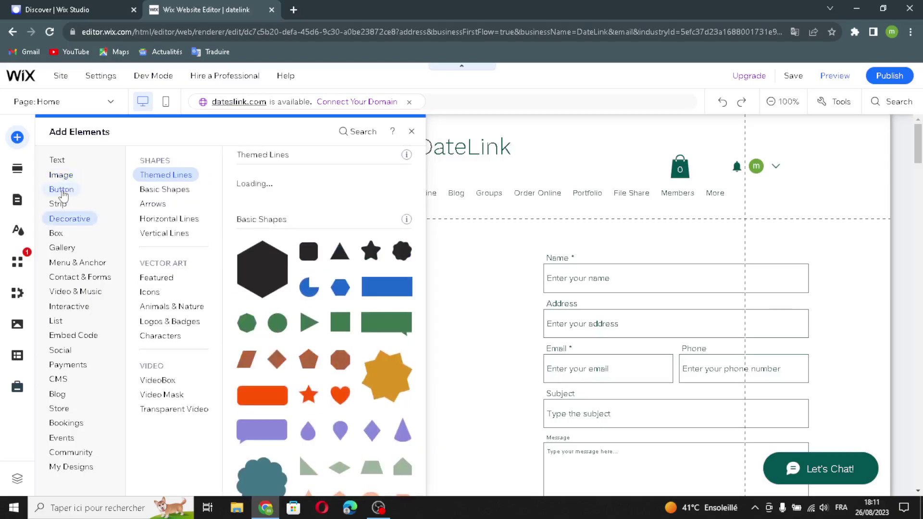
- Show the Button category and scroll through its themed button styles
{"action": "left_click", "coordinate": [62, 191]}
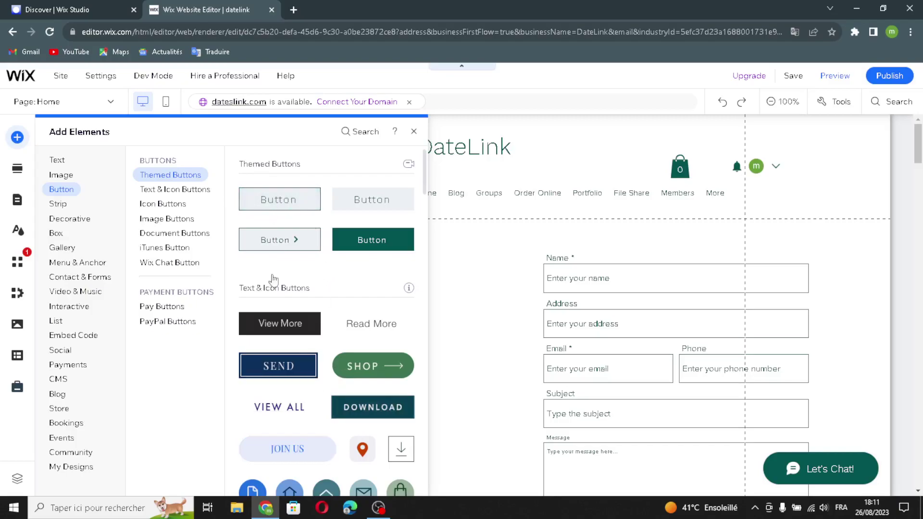
{"action": "scroll", "coordinate": [289, 327], "scroll_direction": "down", "scroll_amount": 5}
{"action": "scroll", "coordinate": [304, 330], "scroll_direction": "up", "scroll_amount": 2}
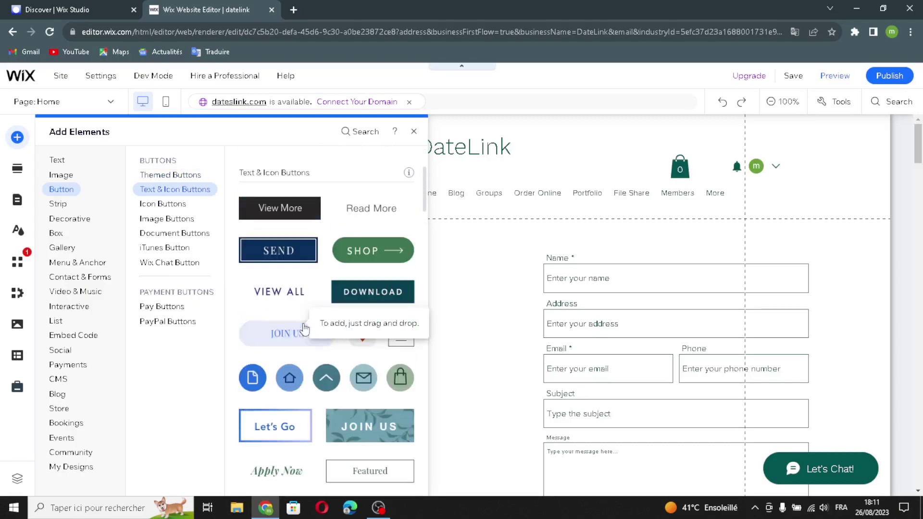
{"action": "scroll", "coordinate": [303, 330], "scroll_direction": "up", "scroll_amount": 3}
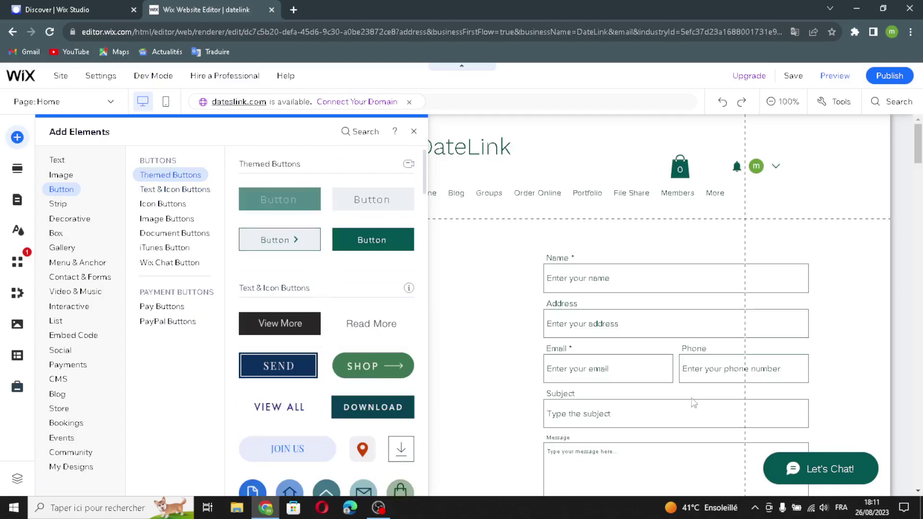
{"action": "scroll", "coordinate": [707, 410], "scroll_direction": "down", "scroll_amount": 2}
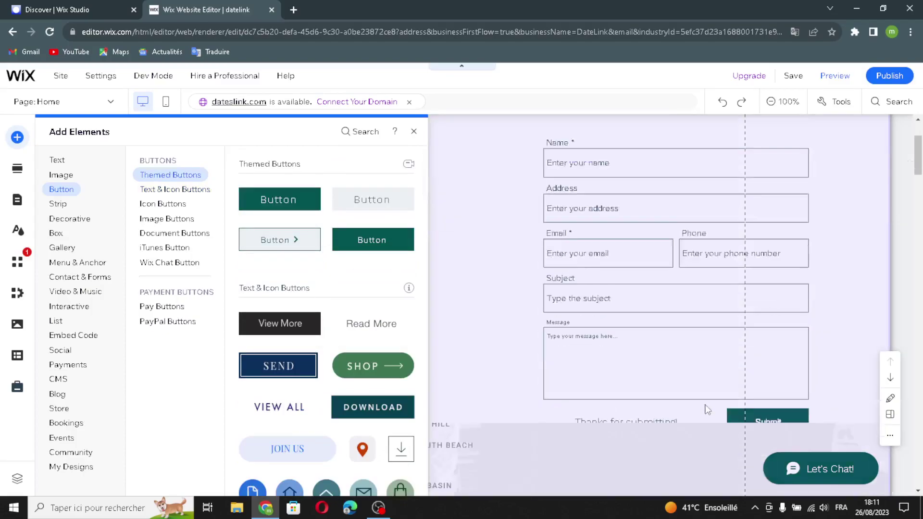
{"action": "scroll", "coordinate": [707, 410], "scroll_direction": "down", "scroll_amount": 10}
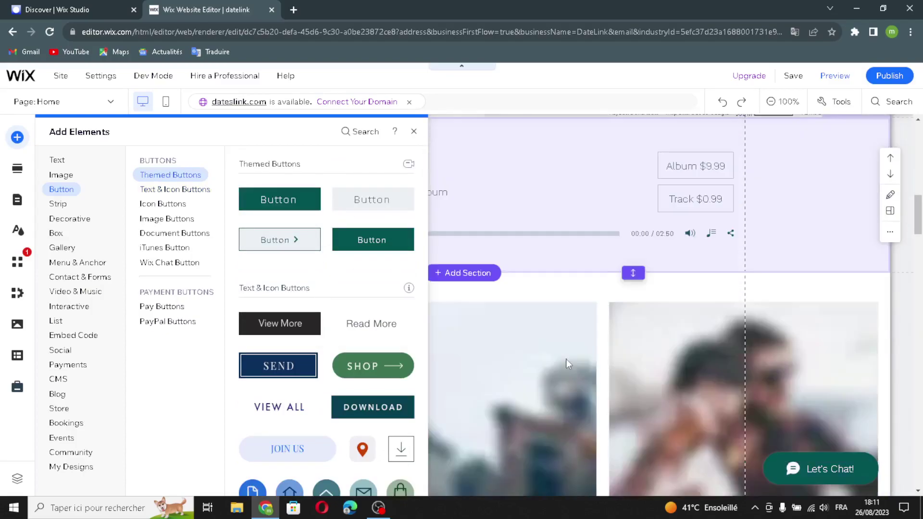
{"action": "scroll", "coordinate": [566, 359], "scroll_direction": "down", "scroll_amount": 4}
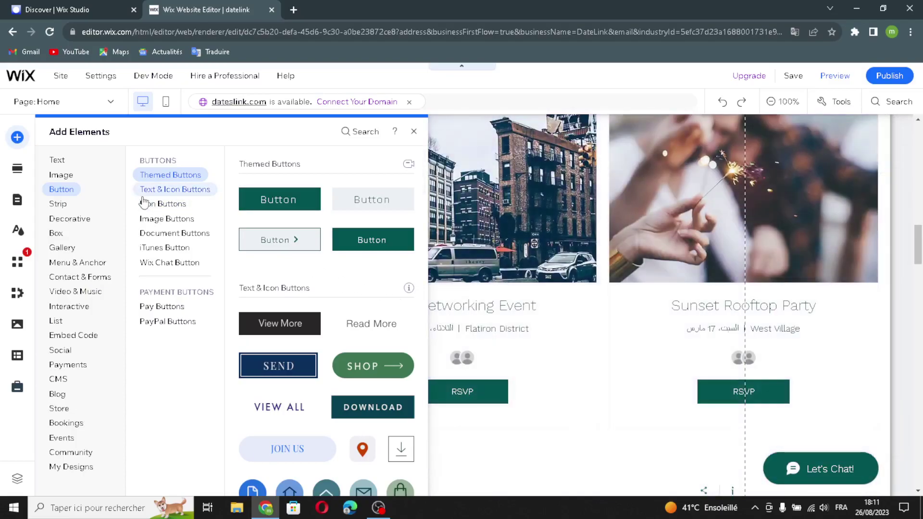
- Step through text-and-icon, icon-only, image, document, iTunes and chat button styles
{"action": "left_click", "coordinate": [146, 192]}
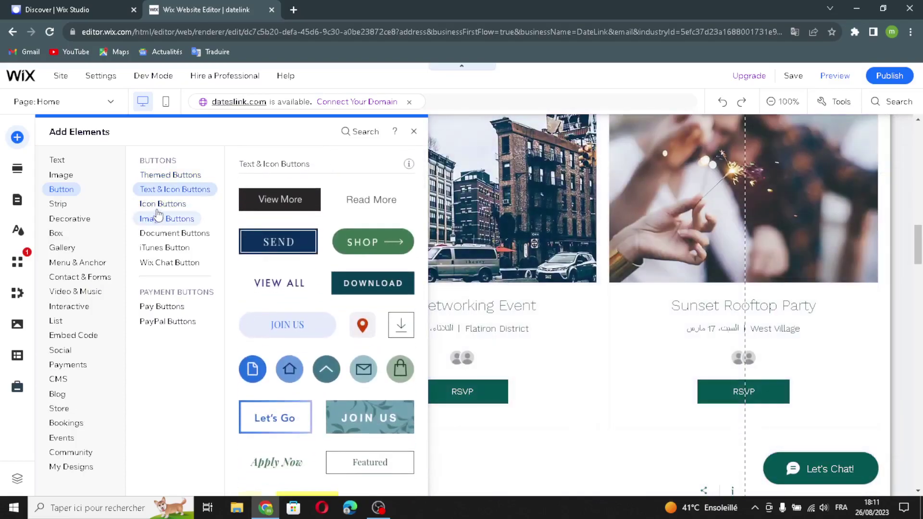
{"action": "left_click", "coordinate": [162, 206]}
{"action": "left_click", "coordinate": [155, 222]}
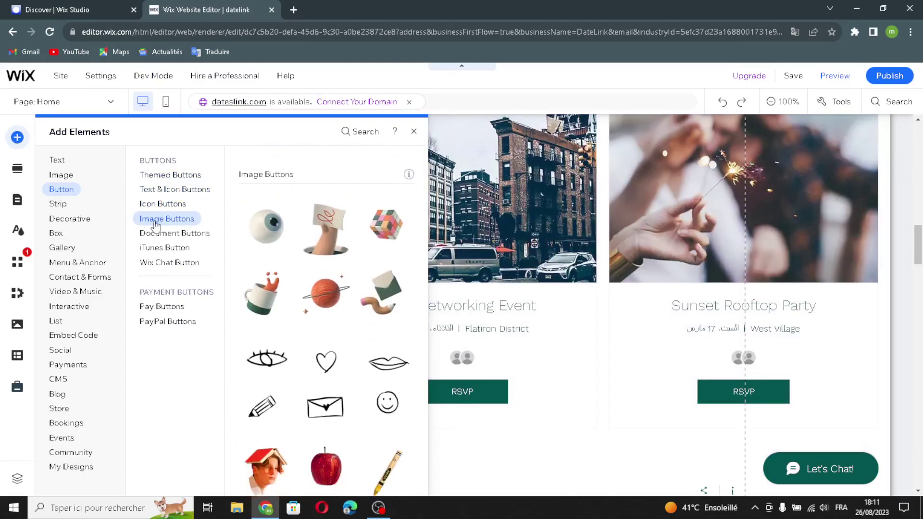
{"action": "left_click", "coordinate": [152, 234]}
{"action": "left_click", "coordinate": [157, 247]}
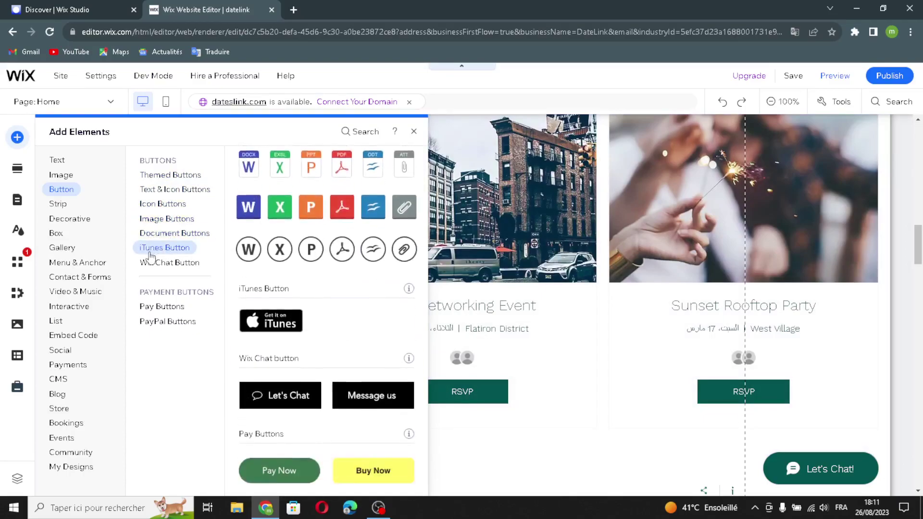
{"action": "left_click", "coordinate": [157, 268]}
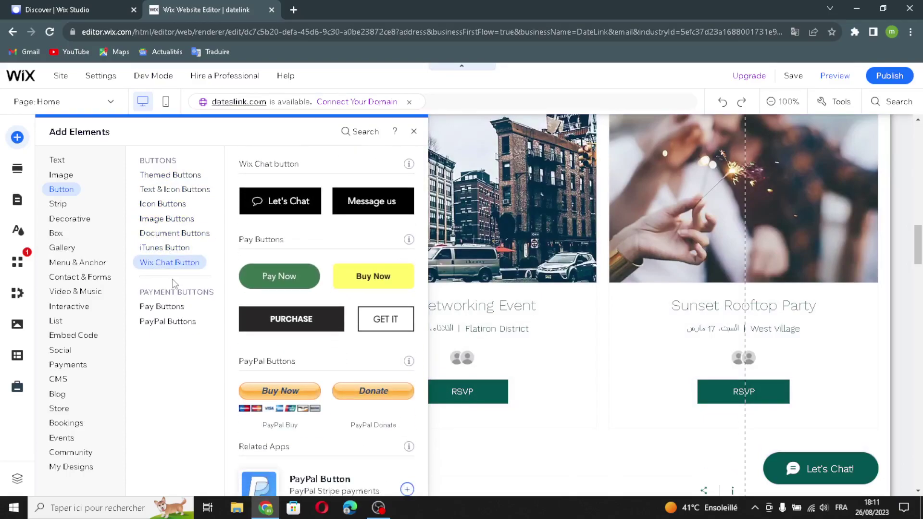
{"action": "scroll", "coordinate": [337, 237], "scroll_direction": "up", "scroll_amount": 15}
{"action": "left_click", "coordinate": [168, 248]}
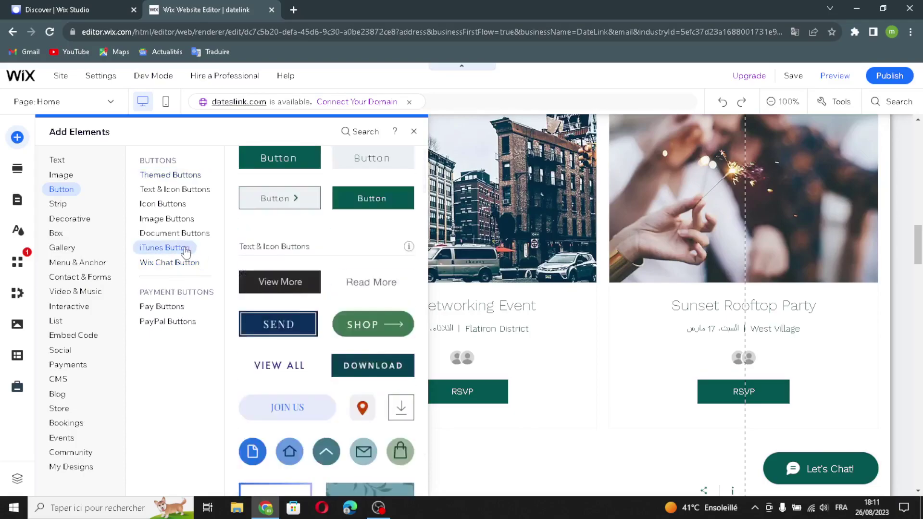
{"action": "left_click", "coordinate": [165, 263]}
{"action": "left_click", "coordinate": [164, 181]}
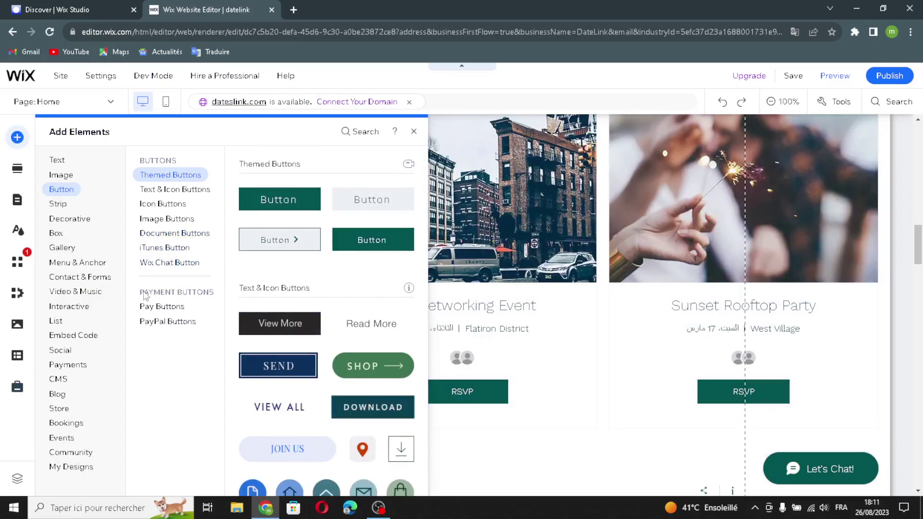
- Compare the PayPal and pay button styles, then show the Classic strip layouts
{"action": "left_click", "coordinate": [159, 322]}
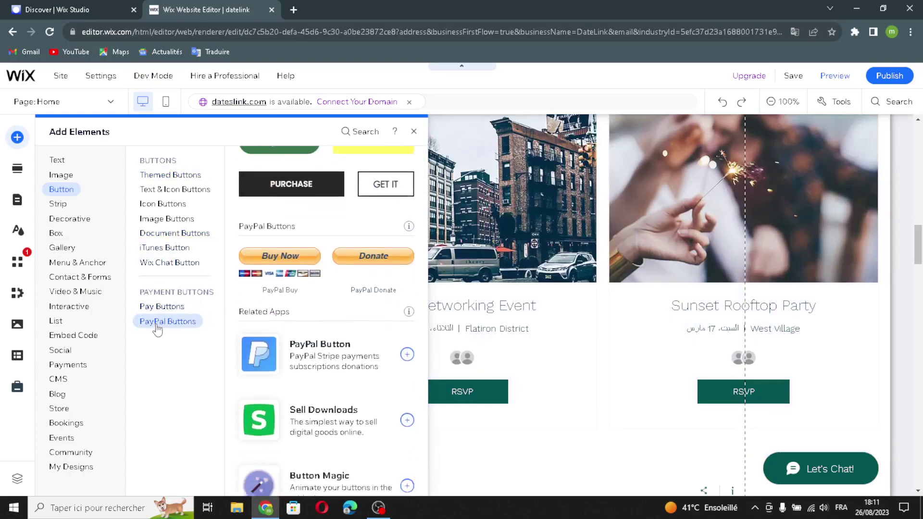
{"action": "left_click", "coordinate": [144, 306]}
{"action": "left_click", "coordinate": [150, 322]}
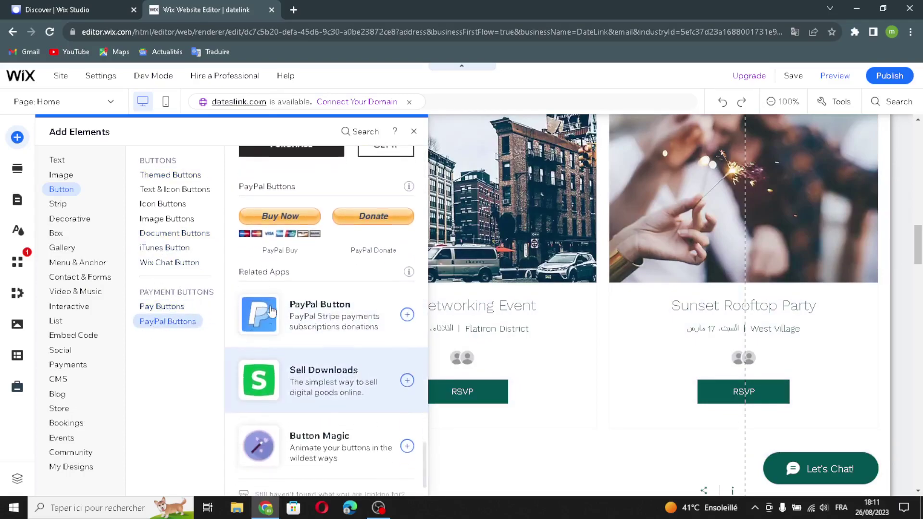
{"action": "left_click", "coordinate": [179, 306]}
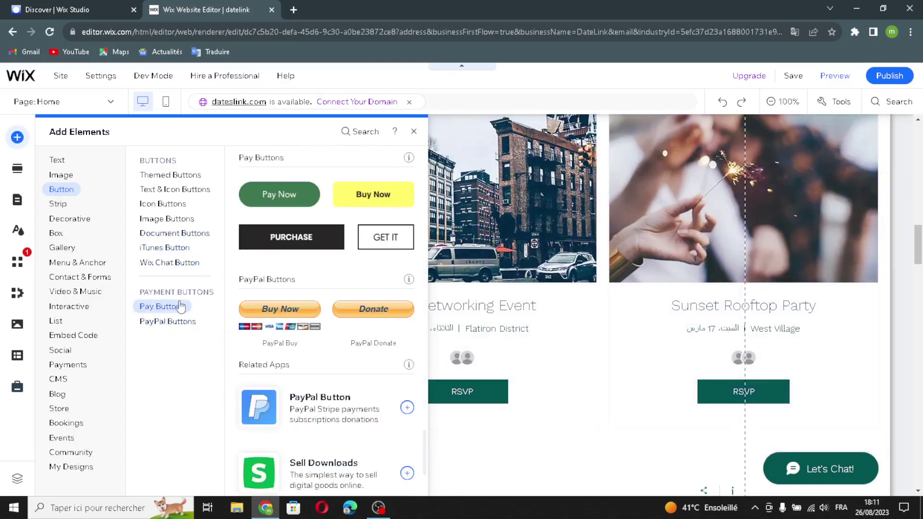
{"action": "left_click", "coordinate": [58, 204]}
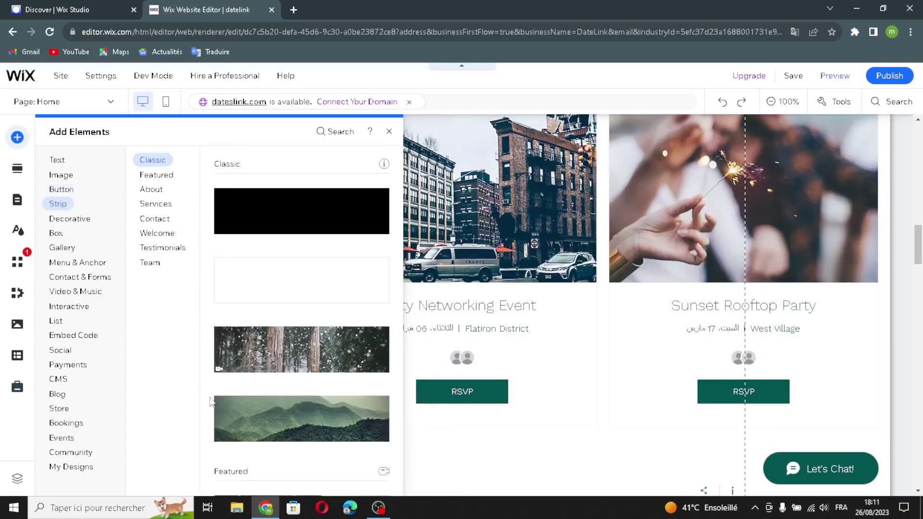
- Browse the Featured, About, Services, Contact, Welcome and Team strip layouts
{"action": "left_click", "coordinate": [146, 175]}
{"action": "left_click", "coordinate": [149, 189]}
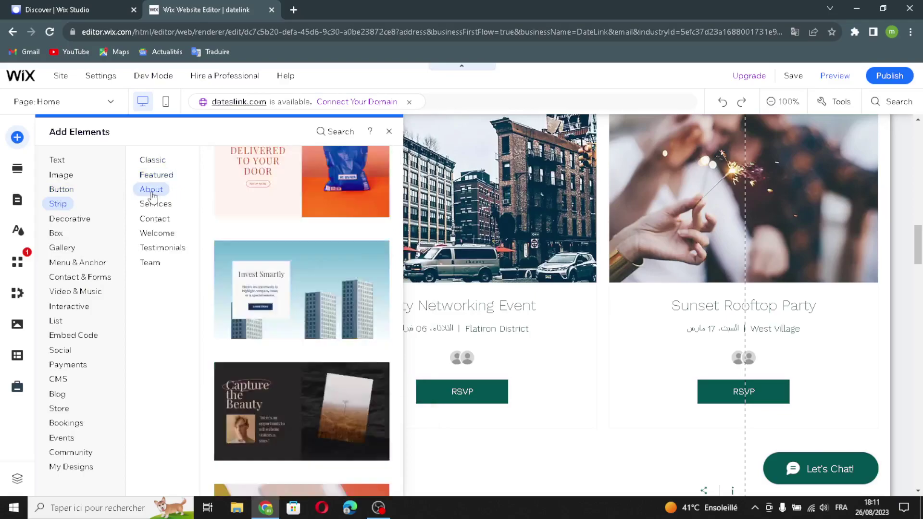
{"action": "left_click", "coordinate": [148, 205]}
{"action": "left_click", "coordinate": [152, 218]}
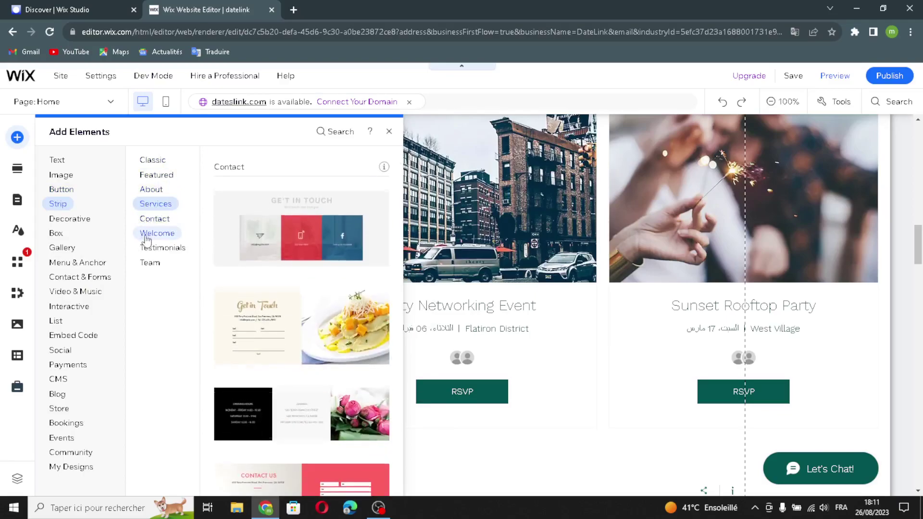
{"action": "left_click", "coordinate": [152, 233]}
{"action": "left_click", "coordinate": [146, 262]}
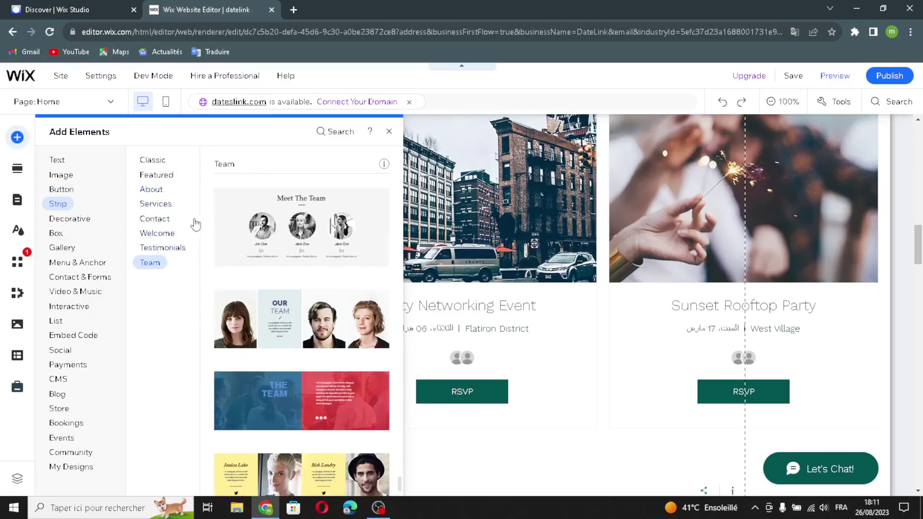
{"action": "scroll", "coordinate": [262, 238], "scroll_direction": "up", "scroll_amount": 3}
{"action": "scroll", "coordinate": [263, 240], "scroll_direction": "up", "scroll_amount": 10}
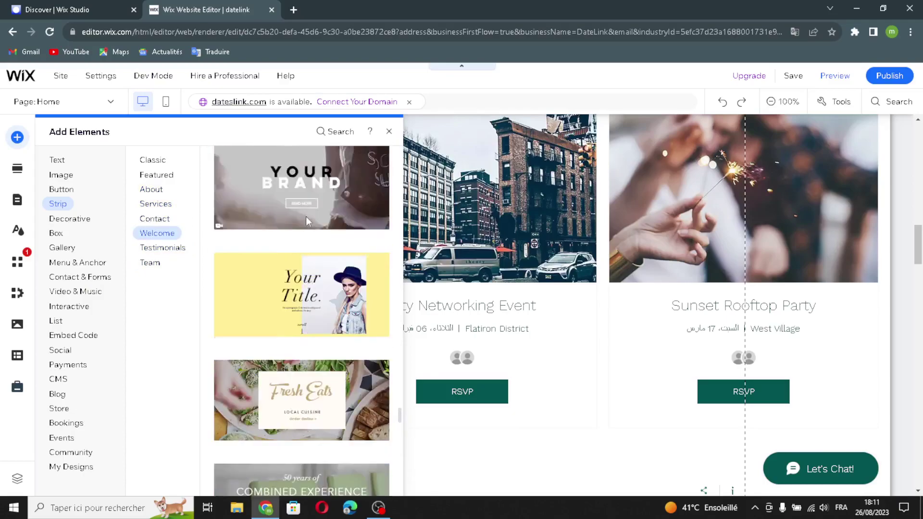
{"action": "scroll", "coordinate": [308, 283], "scroll_direction": "up", "scroll_amount": 5}
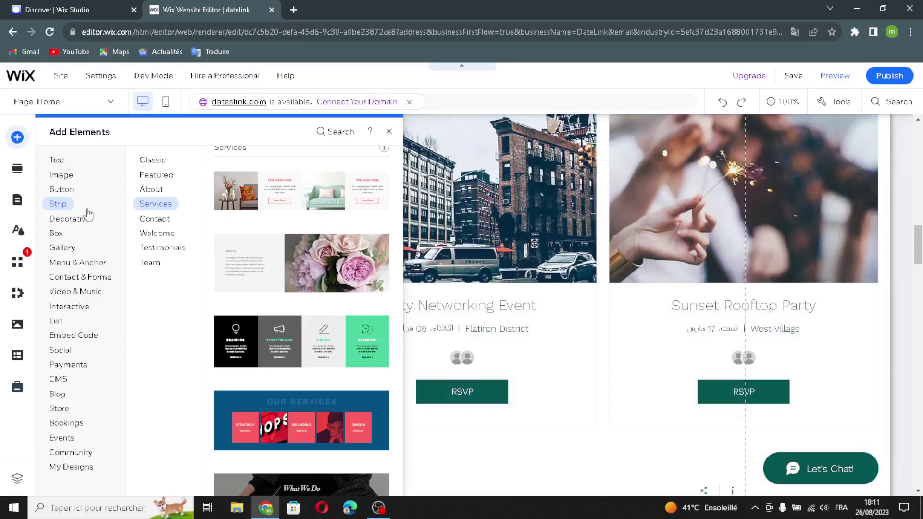
- In Decorative, view themed lines, basic shapes, arrows, and horizontal and vertical lines
{"action": "left_click", "coordinate": [83, 221]}
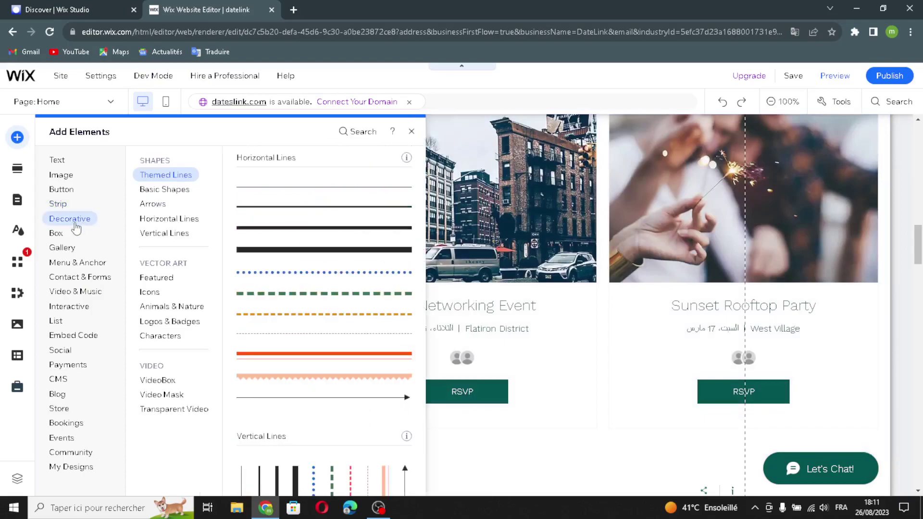
{"action": "left_click", "coordinate": [163, 175]}
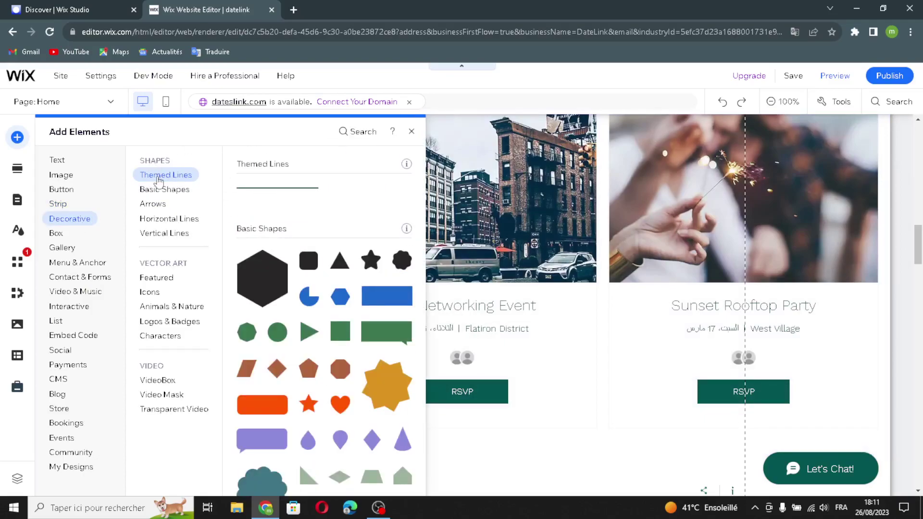
{"action": "left_click", "coordinate": [153, 190]}
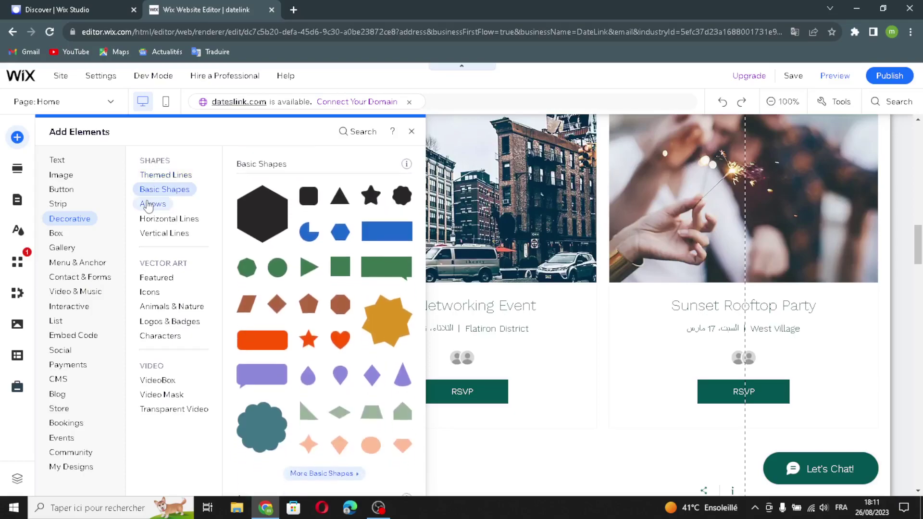
{"action": "left_click", "coordinate": [147, 205]}
{"action": "left_click", "coordinate": [149, 220]}
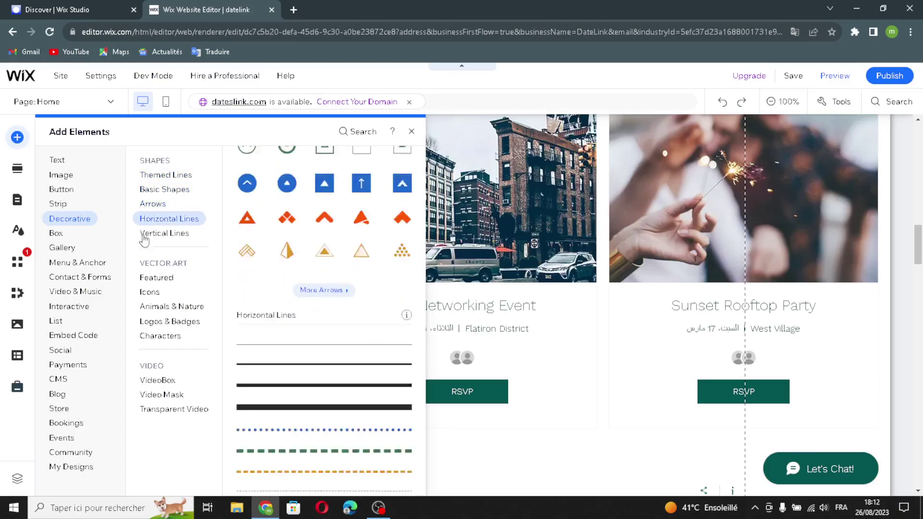
{"action": "left_click", "coordinate": [152, 238]}
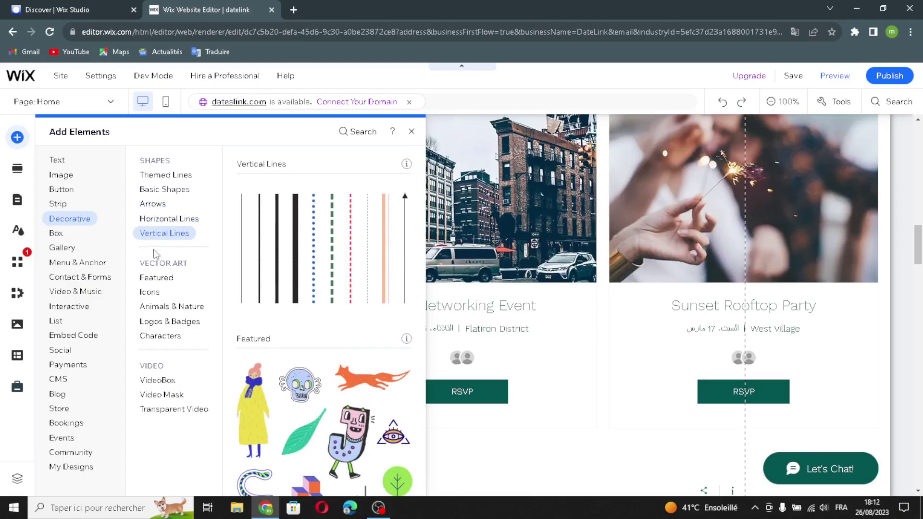
- View featured, icon, animal, logo and character art, VideoBox and video masks, then the Box category
{"action": "left_click", "coordinate": [158, 277]}
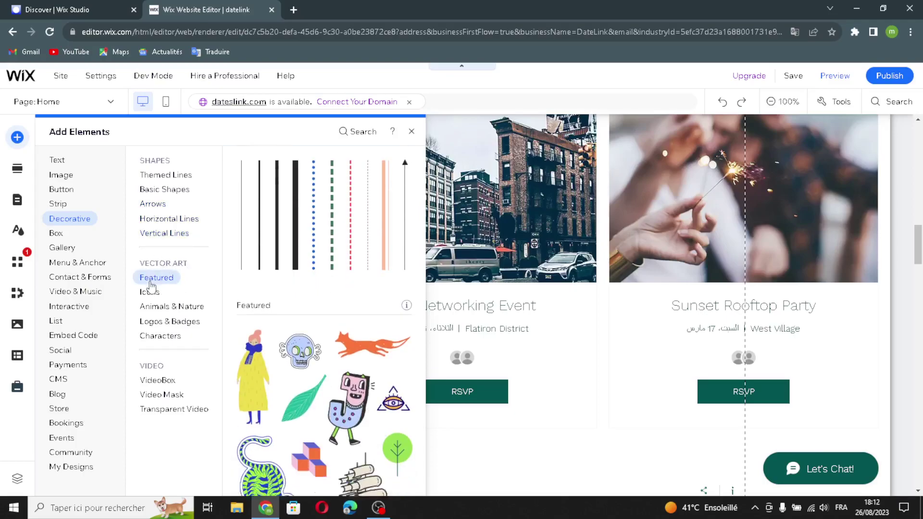
{"action": "left_click", "coordinate": [155, 295]}
{"action": "left_click", "coordinate": [155, 307]}
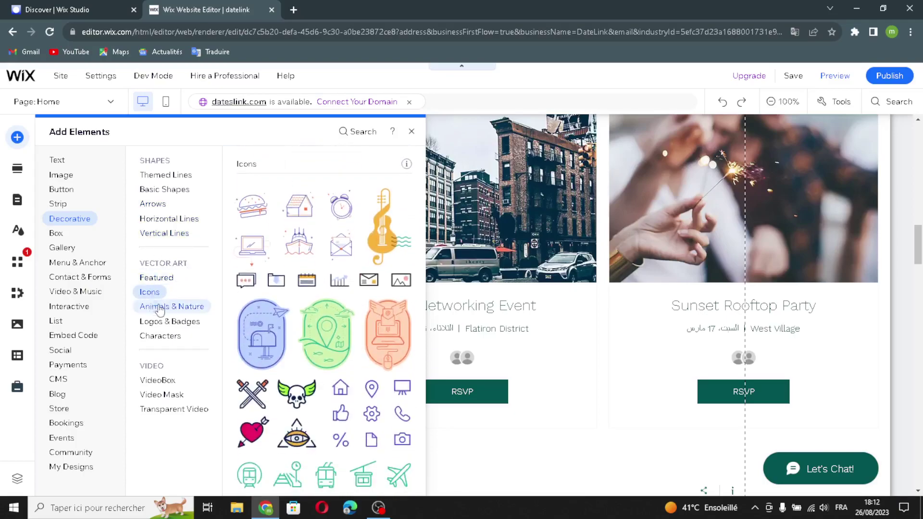
{"action": "left_click", "coordinate": [153, 323]}
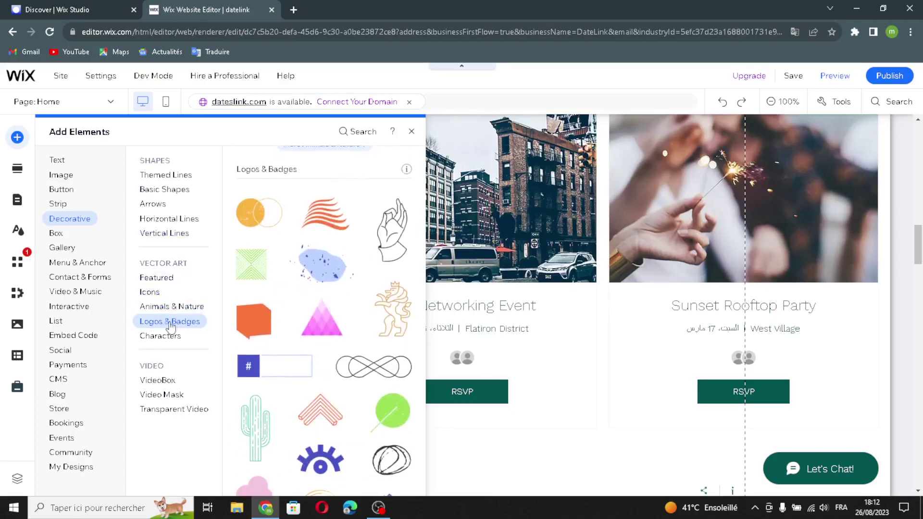
{"action": "left_click", "coordinate": [160, 336]}
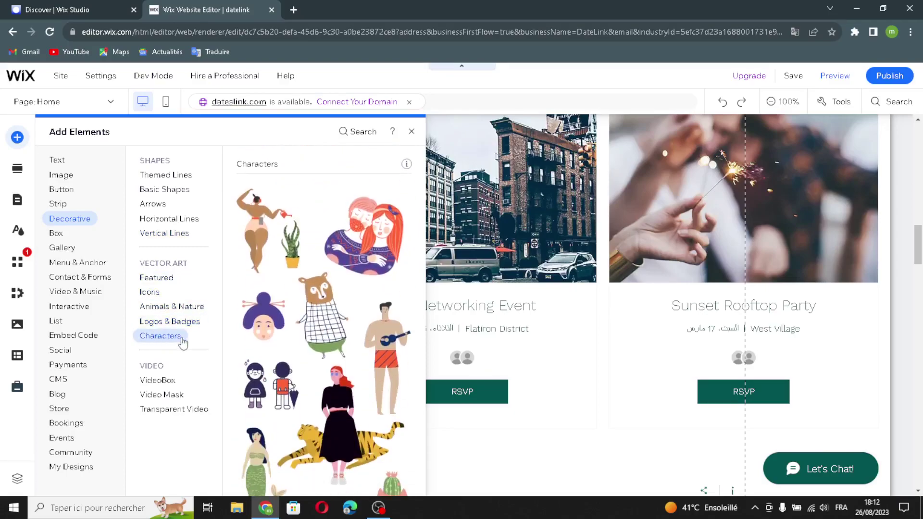
{"action": "left_click", "coordinate": [154, 380]}
{"action": "left_click", "coordinate": [153, 396]}
{"action": "left_click", "coordinate": [151, 410]}
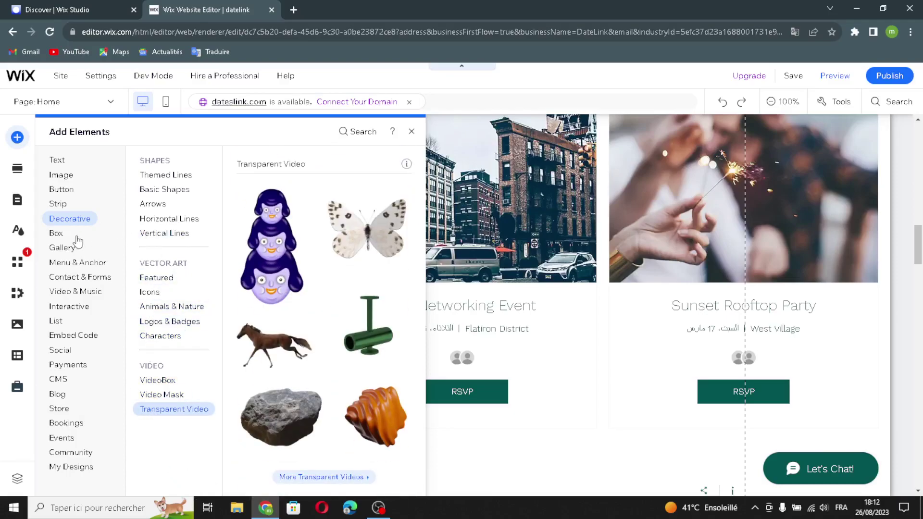
{"action": "left_click", "coordinate": [56, 235]}
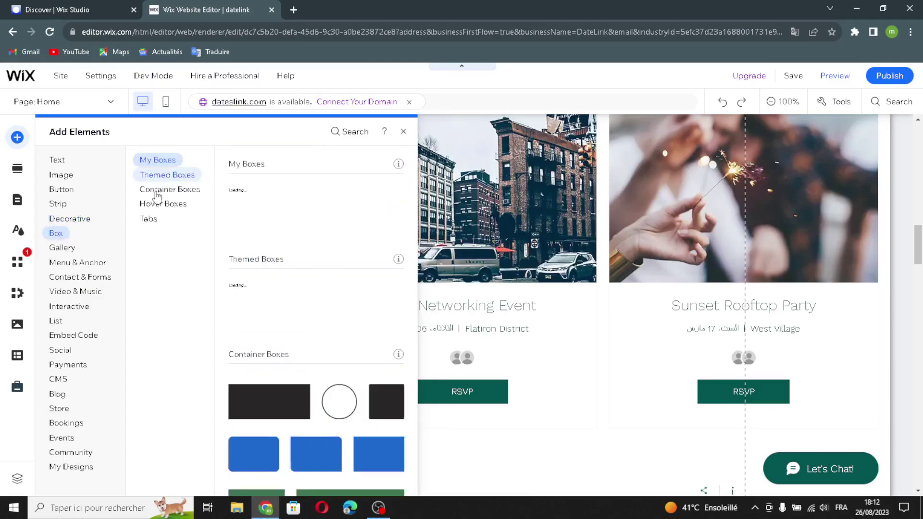
- Browse tab designs and Pro, Grid, Slider and More gallery styles, then show Menu & Anchor
{"action": "left_click", "coordinate": [147, 219]}
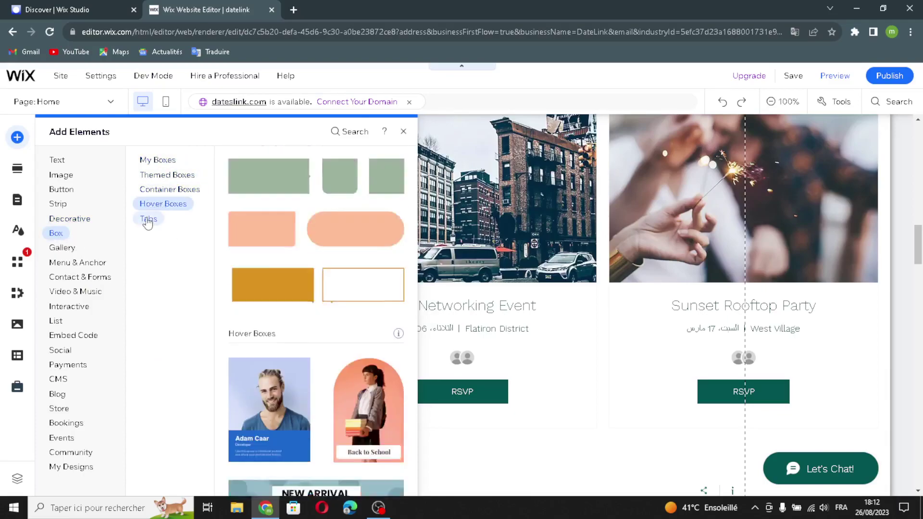
{"action": "left_click", "coordinate": [58, 248]}
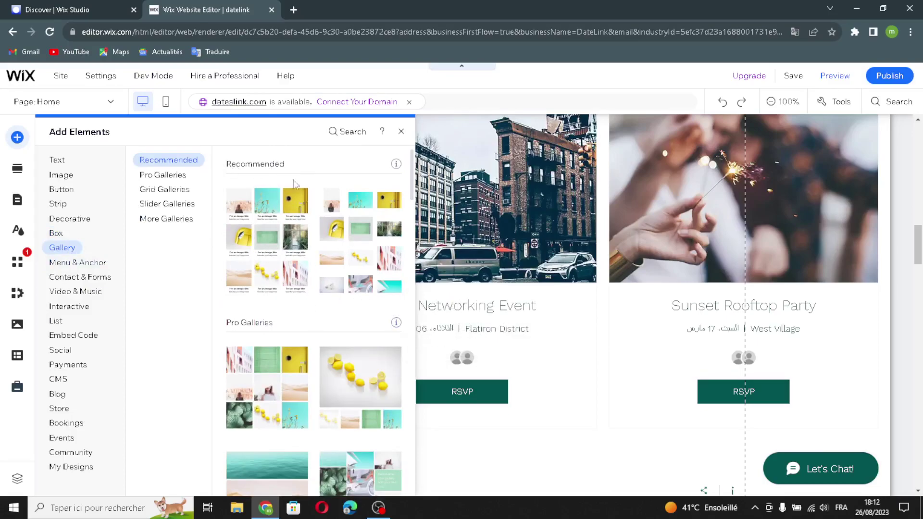
{"action": "left_click", "coordinate": [176, 175]}
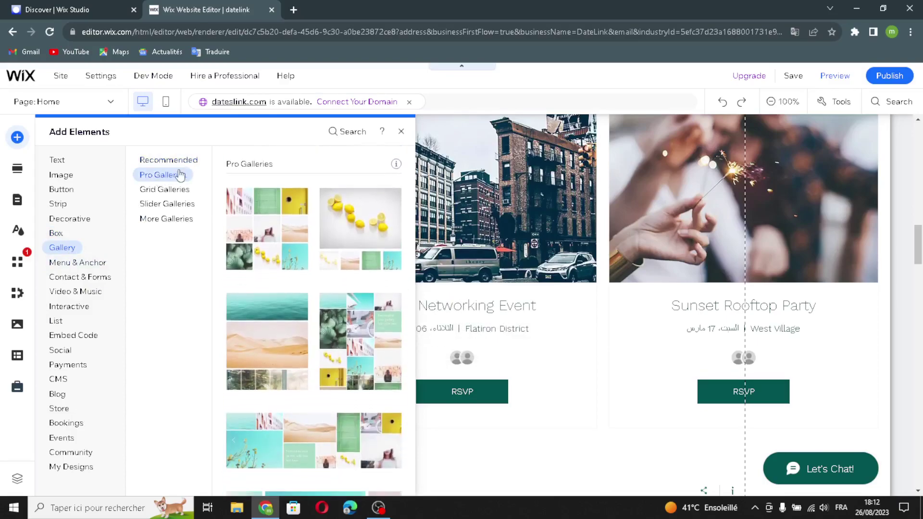
{"action": "left_click", "coordinate": [151, 191]}
{"action": "left_click", "coordinate": [154, 202]}
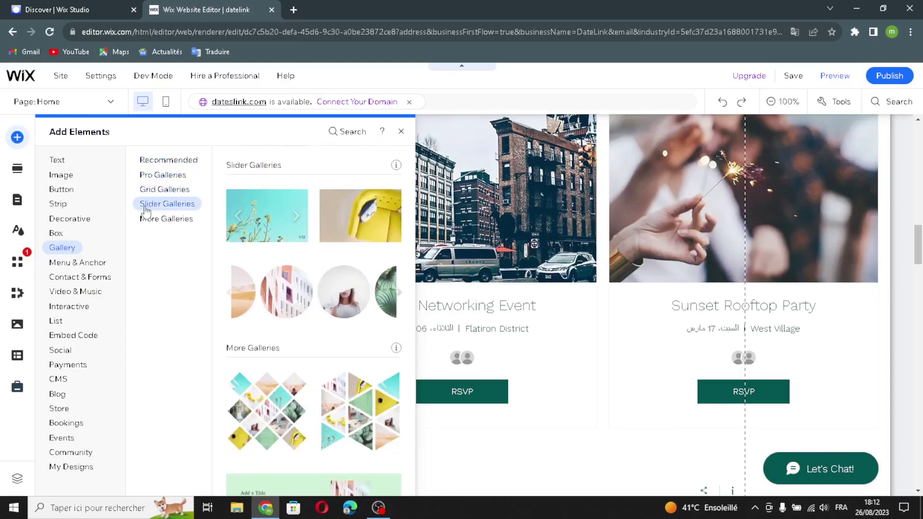
{"action": "left_click", "coordinate": [171, 221]}
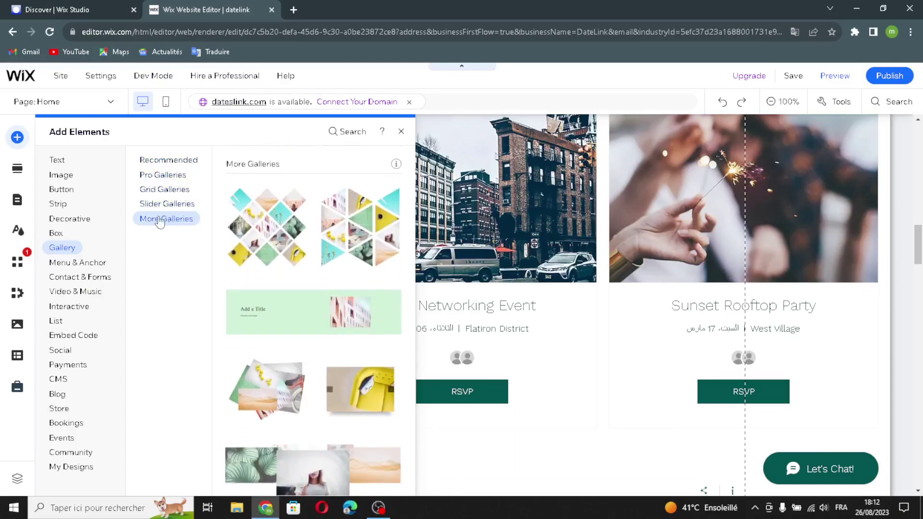
{"action": "scroll", "coordinate": [281, 313], "scroll_direction": "down", "scroll_amount": 1}
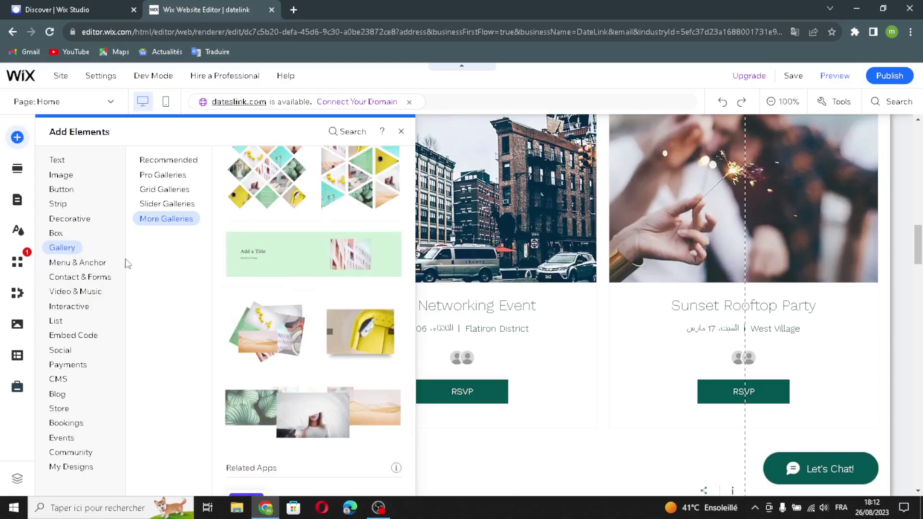
{"action": "left_click", "coordinate": [91, 268]}
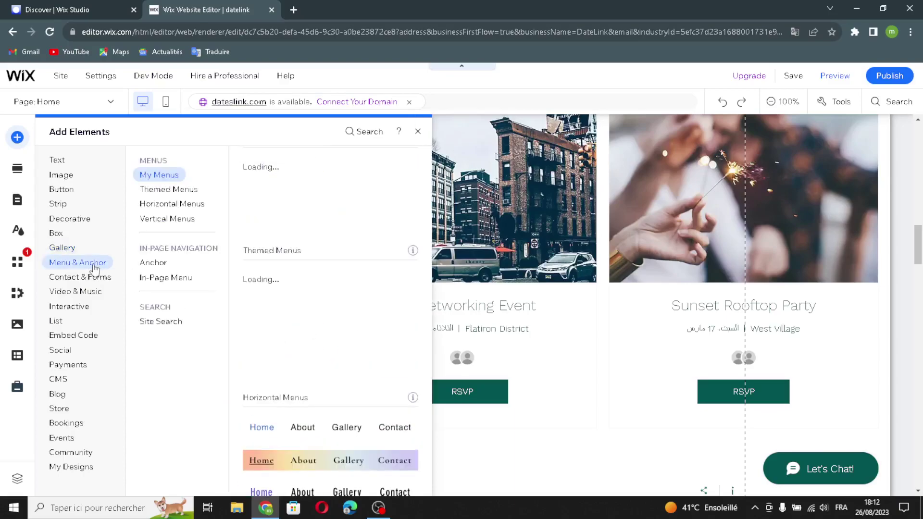
- Preview the themed, horizontal and vertical menus, anchor and in-page menus, and site search
{"action": "left_click", "coordinate": [163, 189]}
{"action": "left_click", "coordinate": [183, 204]}
{"action": "left_click", "coordinate": [192, 219]}
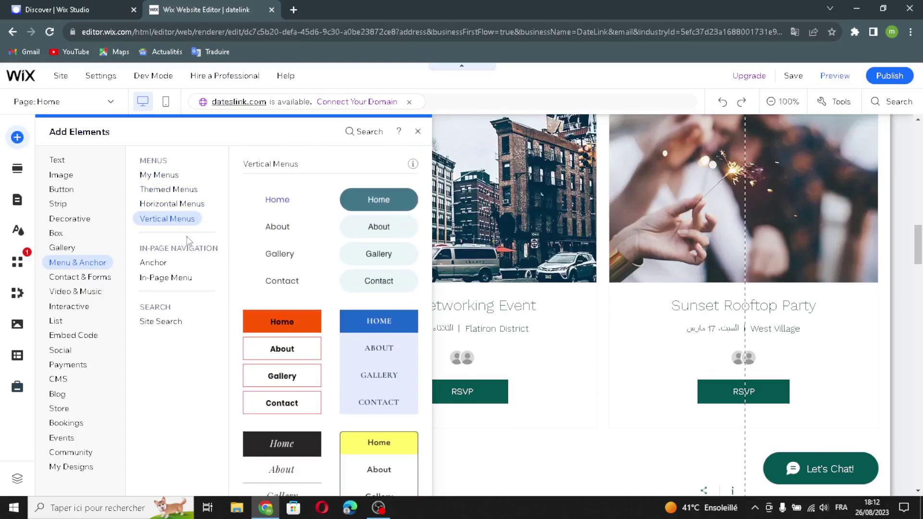
{"action": "left_click", "coordinate": [159, 262]}
{"action": "left_click", "coordinate": [173, 278]}
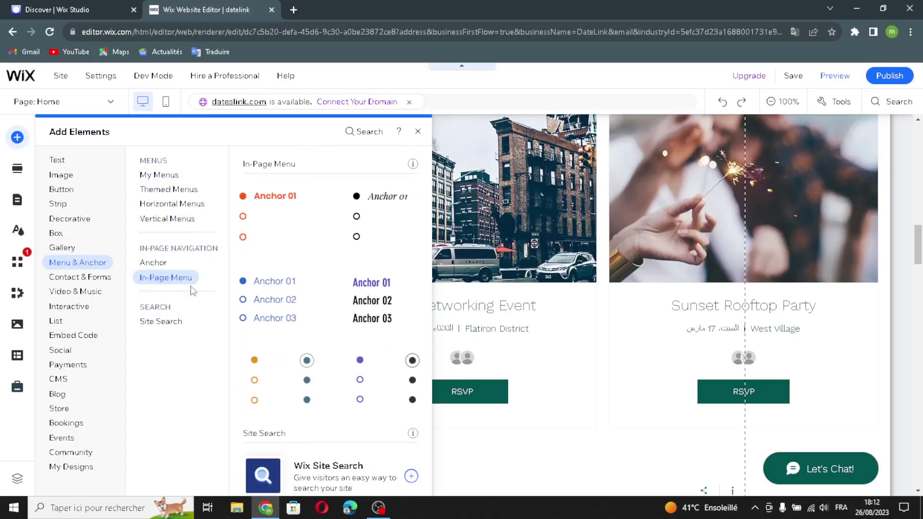
{"action": "left_click", "coordinate": [159, 323]}
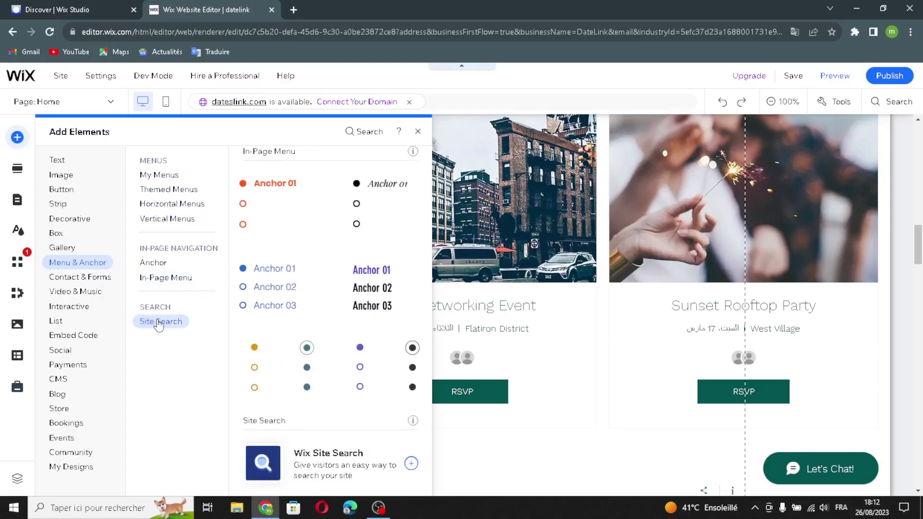
- Browse Contact & Forms templates: order, registration, donation, application, feedback, request and subscribe forms
{"action": "left_click", "coordinate": [94, 278]}
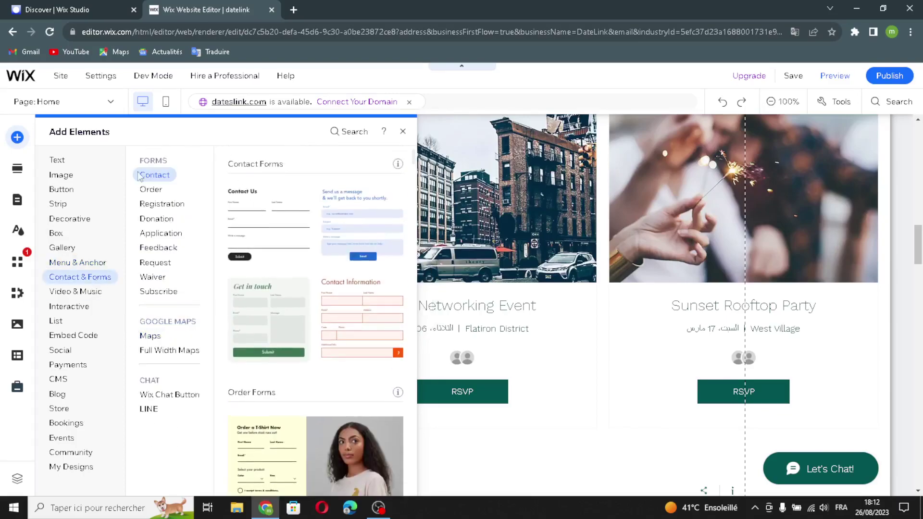
{"action": "left_click", "coordinate": [151, 190]}
{"action": "left_click", "coordinate": [155, 204]}
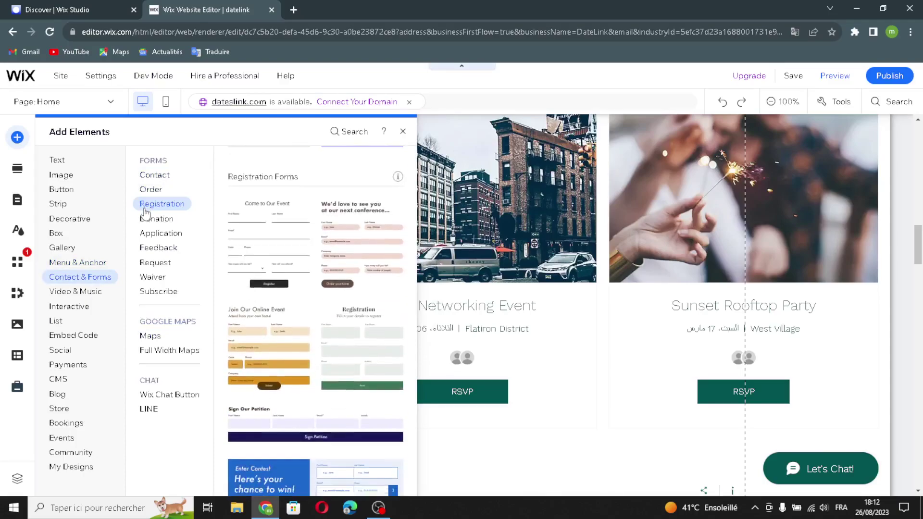
{"action": "left_click", "coordinate": [156, 218]}
{"action": "left_click", "coordinate": [161, 233]}
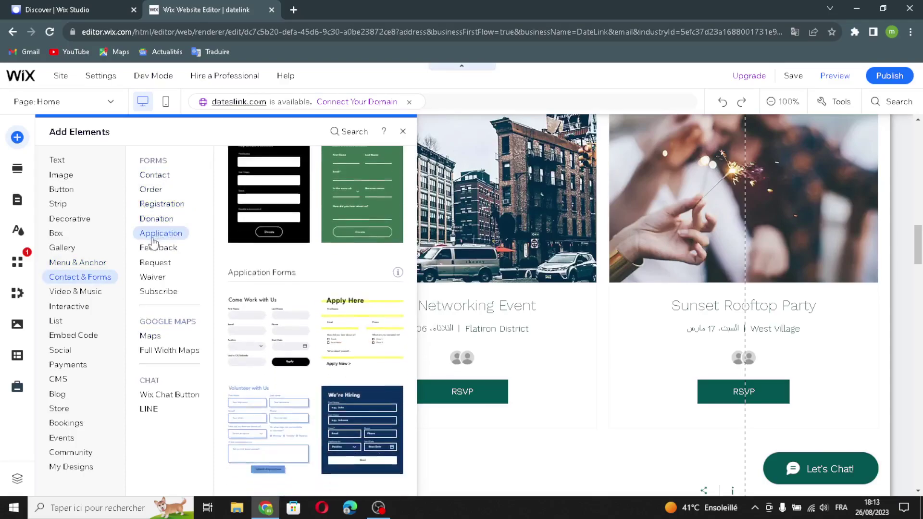
{"action": "left_click", "coordinate": [159, 248]}
{"action": "left_click", "coordinate": [155, 262]}
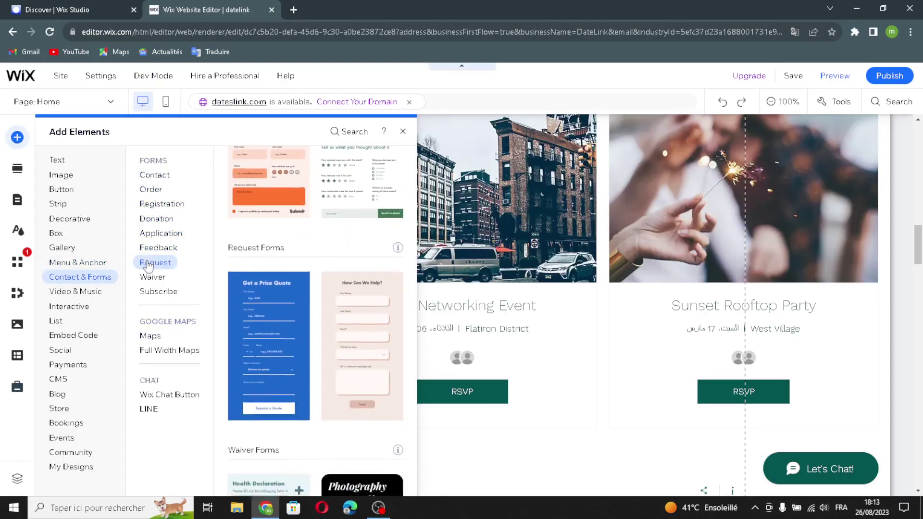
{"action": "left_click", "coordinate": [151, 291]}
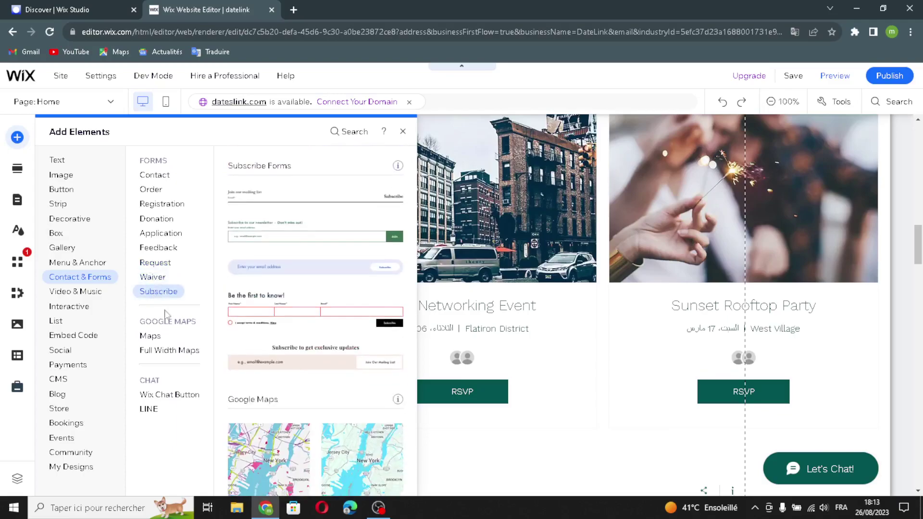
- View the Google Maps, full-width maps and LINE chat elements, then the Interactive slideshows
{"action": "scroll", "coordinate": [305, 233], "scroll_direction": "up", "scroll_amount": 20}
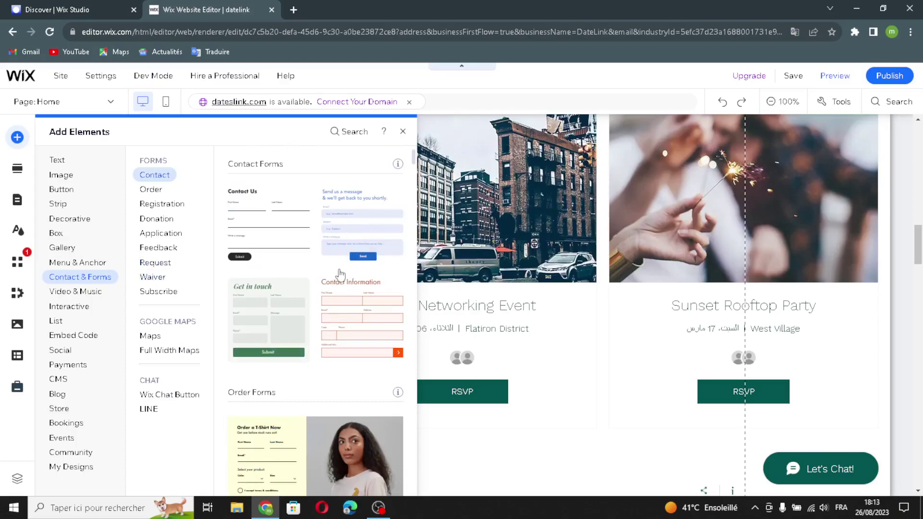
{"action": "scroll", "coordinate": [325, 258], "scroll_direction": "down", "scroll_amount": 10}
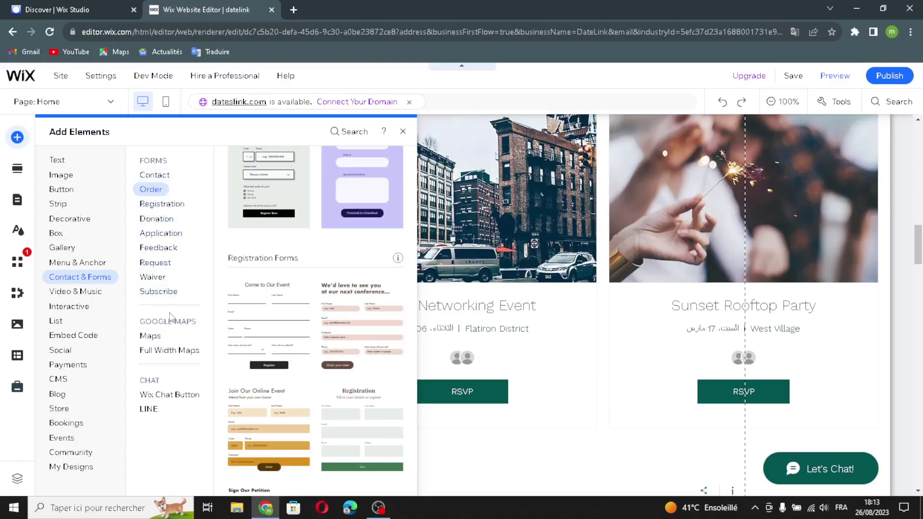
{"action": "left_click", "coordinate": [150, 337]}
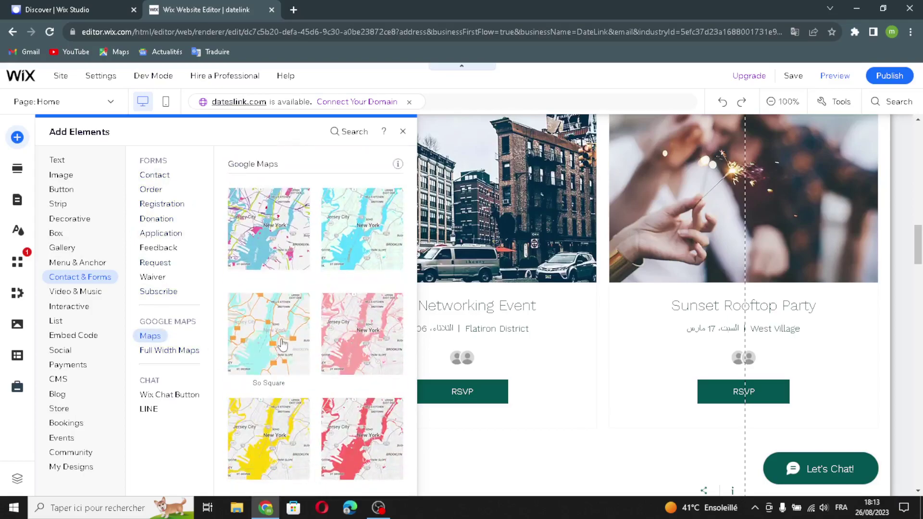
{"action": "left_click", "coordinate": [159, 351]}
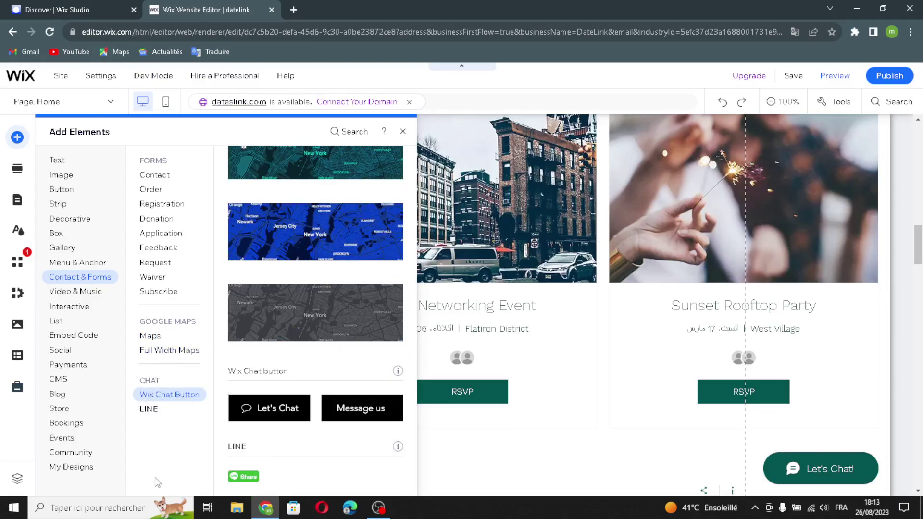
{"action": "left_click", "coordinate": [145, 412]}
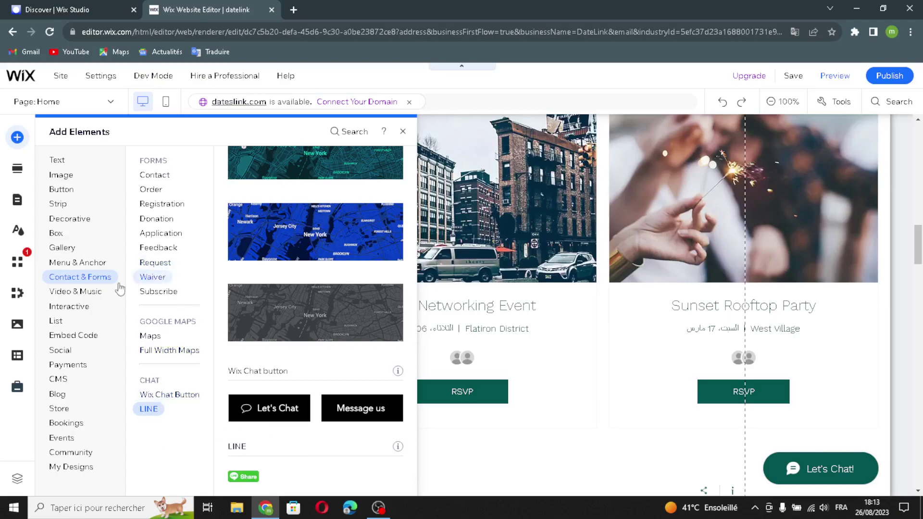
{"action": "left_click", "coordinate": [89, 305]}
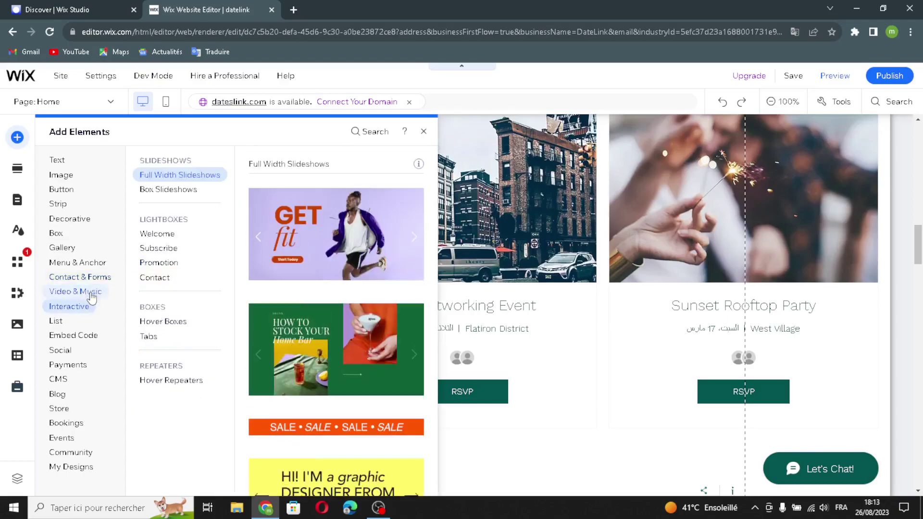
- Look over the Video & Music elements down to the iTunes button, then revisit Interactive
{"action": "left_click", "coordinate": [92, 297]}
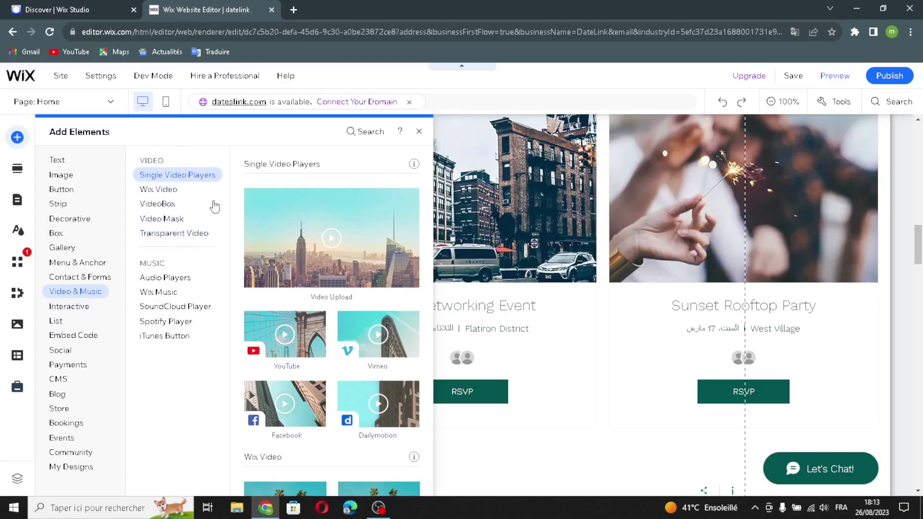
{"action": "left_click", "coordinate": [177, 335]}
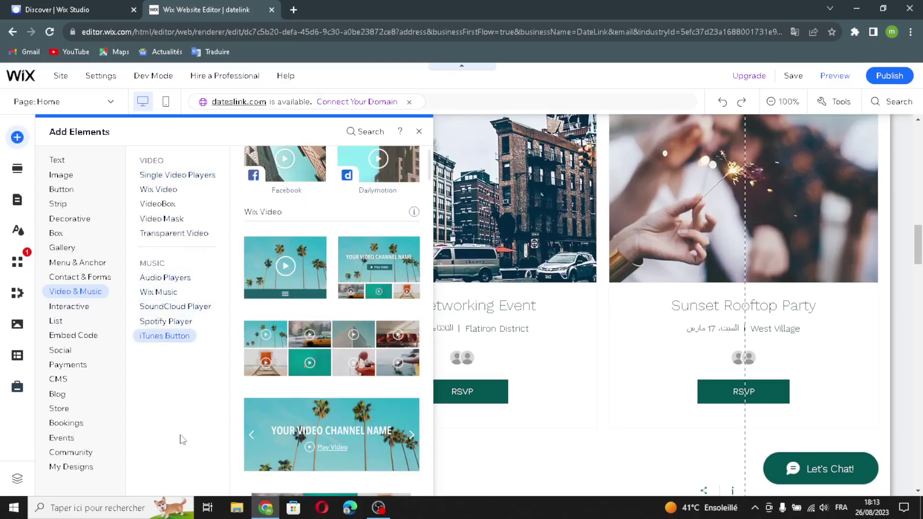
{"action": "left_click", "coordinate": [77, 311]}
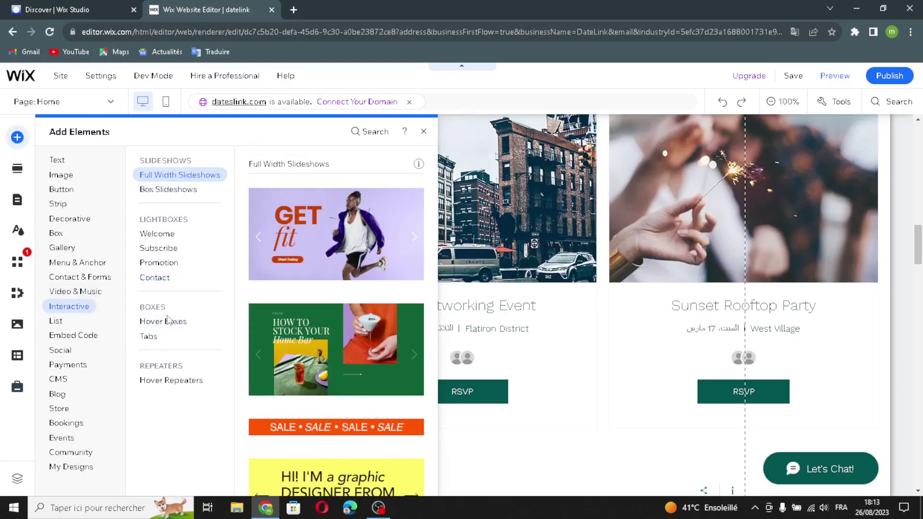
- Check the List blank repeater layouts, then show the Embed Code elements
{"action": "left_click", "coordinate": [57, 321]}
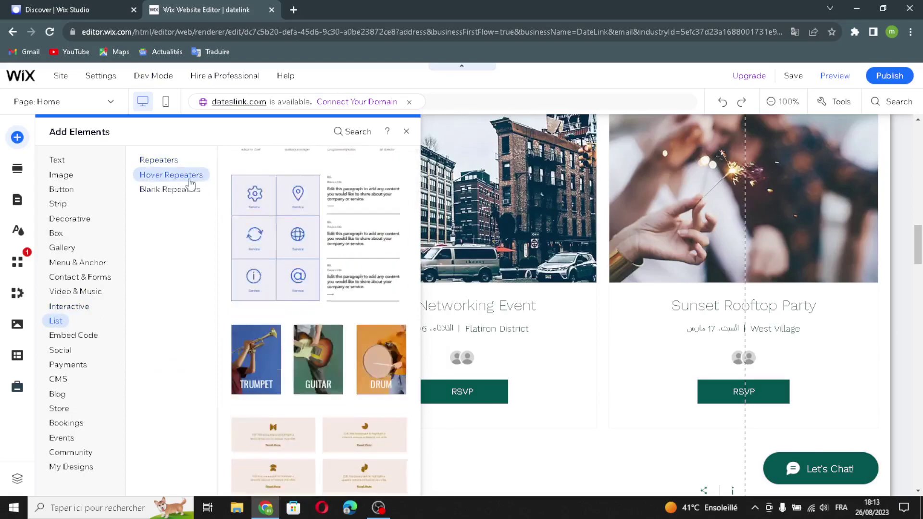
{"action": "left_click", "coordinate": [159, 190]}
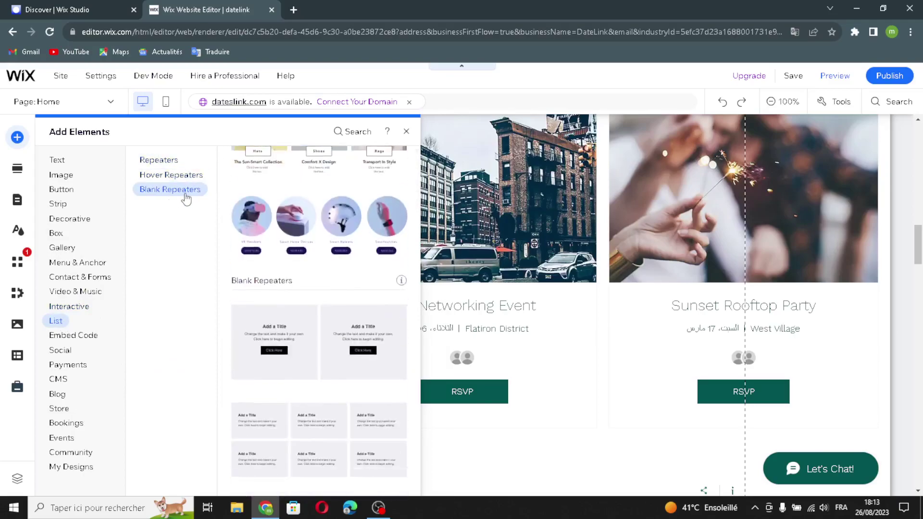
{"action": "left_click", "coordinate": [70, 336]}
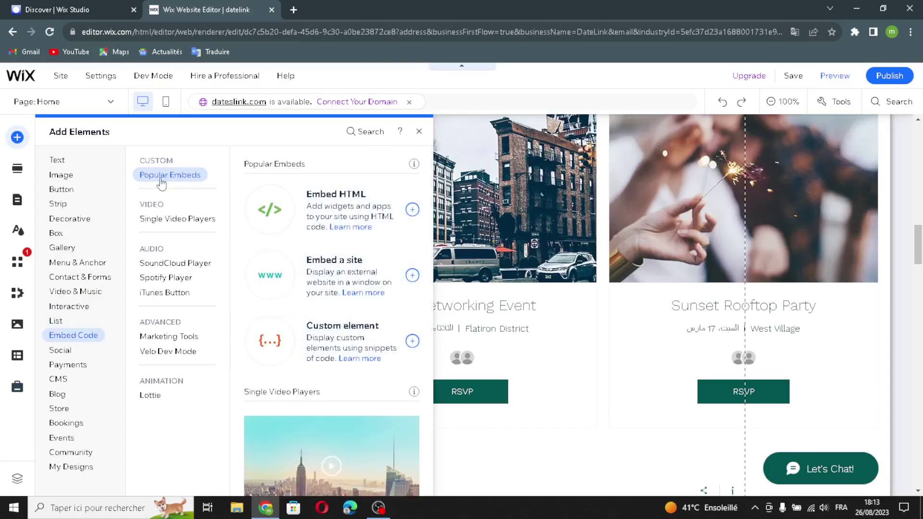
- View single video players, SoundCloud, then Facebook, Twitter, VK, LINE and YouTube social elements
{"action": "left_click", "coordinate": [177, 219]}
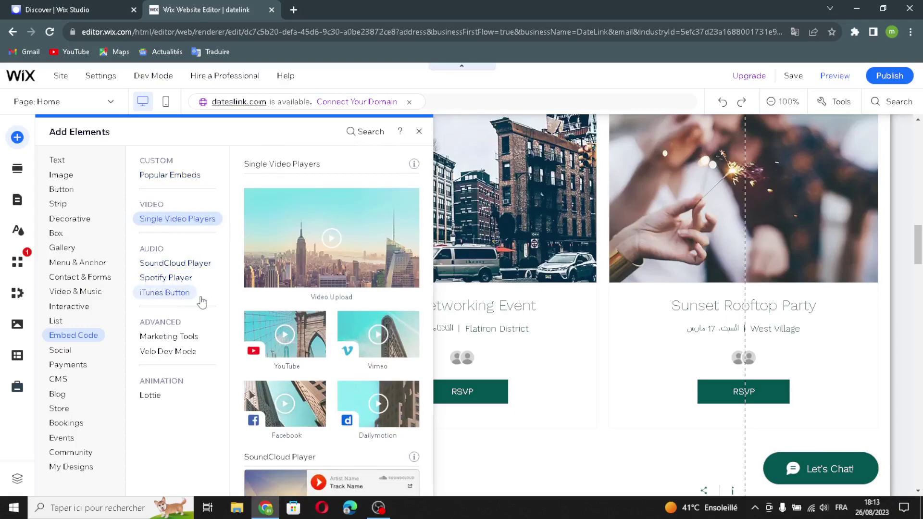
{"action": "left_click", "coordinate": [152, 263]}
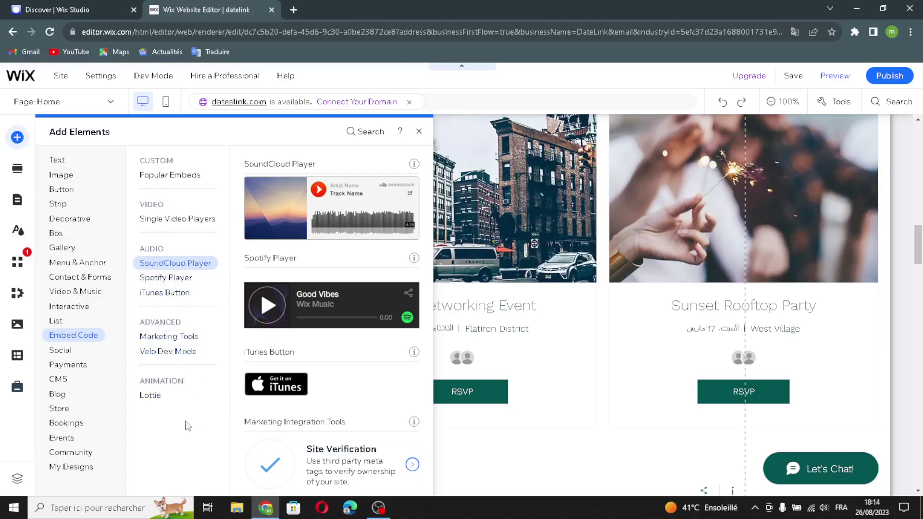
{"action": "left_click", "coordinate": [70, 352]}
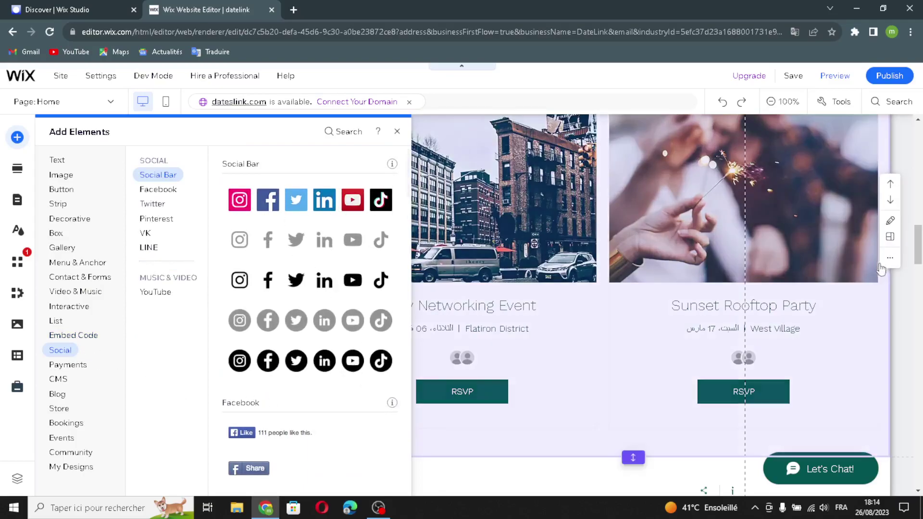
{"action": "left_click", "coordinate": [149, 189]}
{"action": "left_click", "coordinate": [152, 204]}
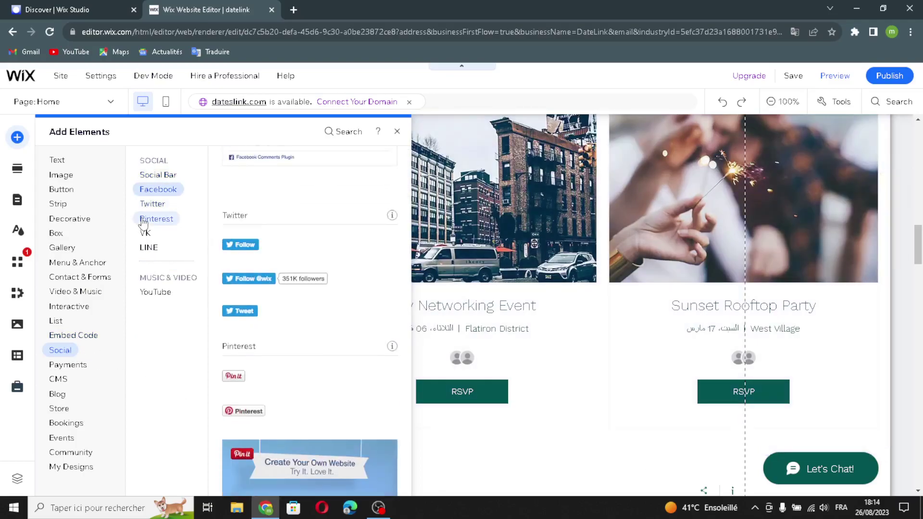
{"action": "left_click", "coordinate": [145, 233]}
{"action": "left_click", "coordinate": [149, 248]}
{"action": "left_click", "coordinate": [154, 293]}
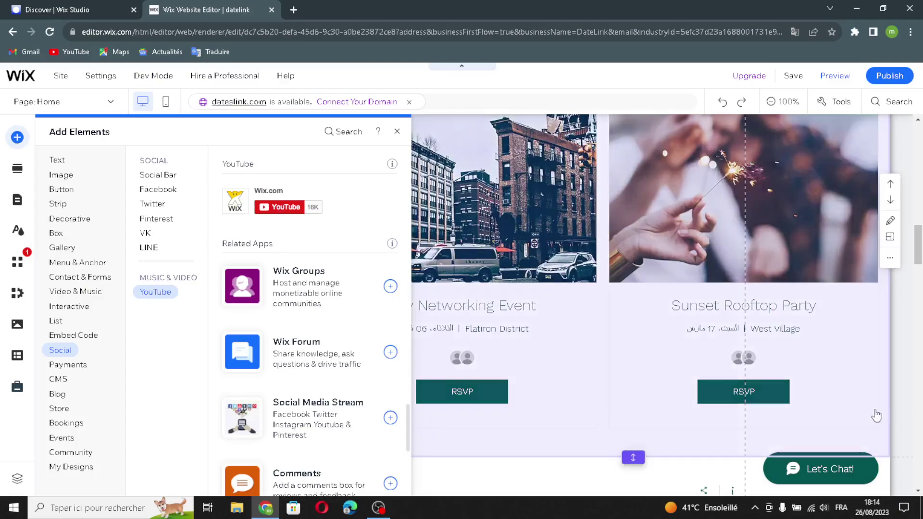
- Scroll down to the Payments category with Pay Now, Buy Now and PayPal buttons
{"action": "scroll", "coordinate": [857, 451], "scroll_direction": "down", "scroll_amount": 1}
{"action": "scroll", "coordinate": [817, 432], "scroll_direction": "down", "scroll_amount": 5}
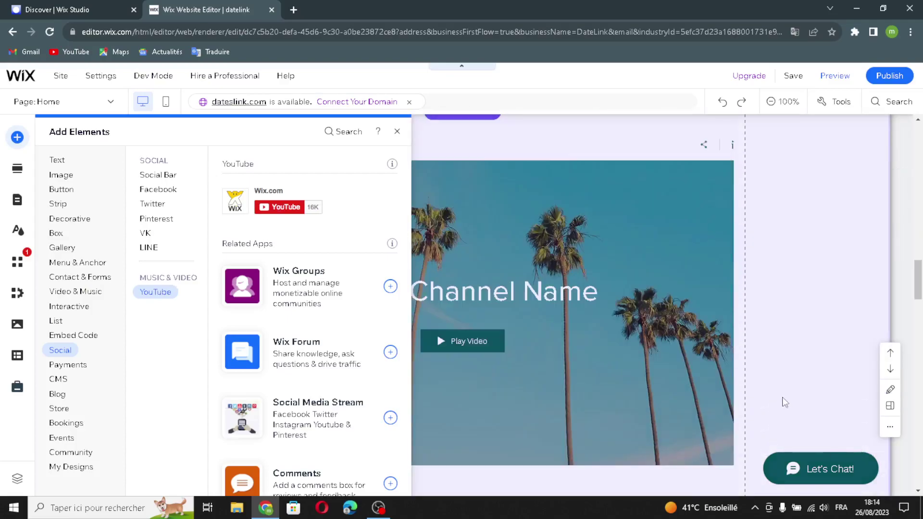
{"action": "scroll", "coordinate": [793, 385], "scroll_direction": "down", "scroll_amount": 20}
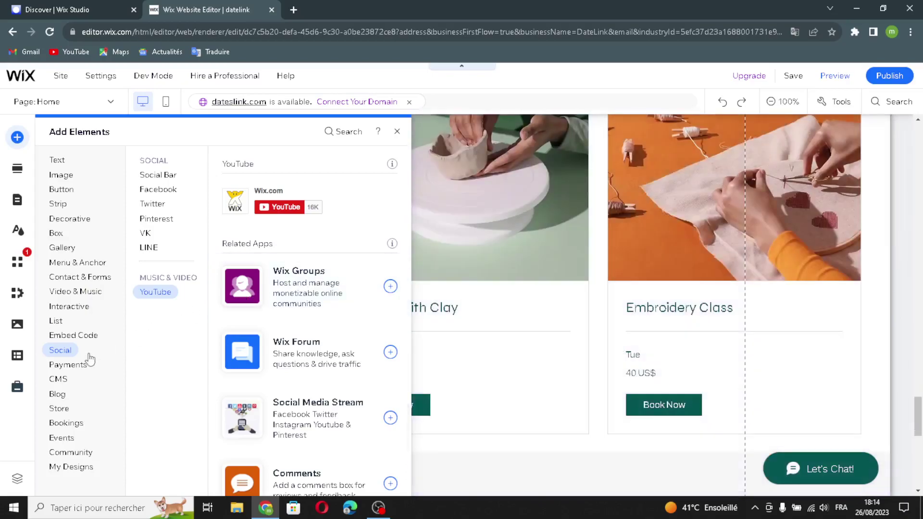
{"action": "left_click", "coordinate": [76, 366]}
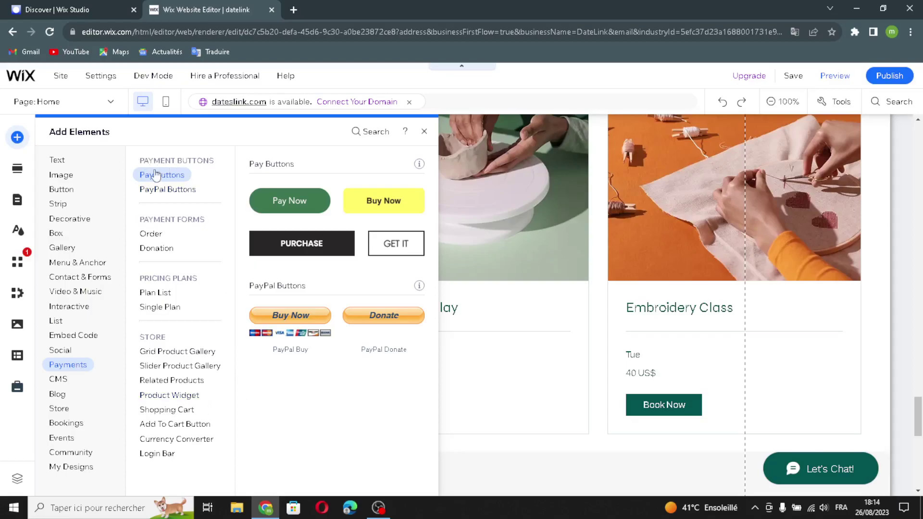
- Preview the order and donation payment forms, single pricing plan and store product gallery
{"action": "left_click", "coordinate": [160, 234]}
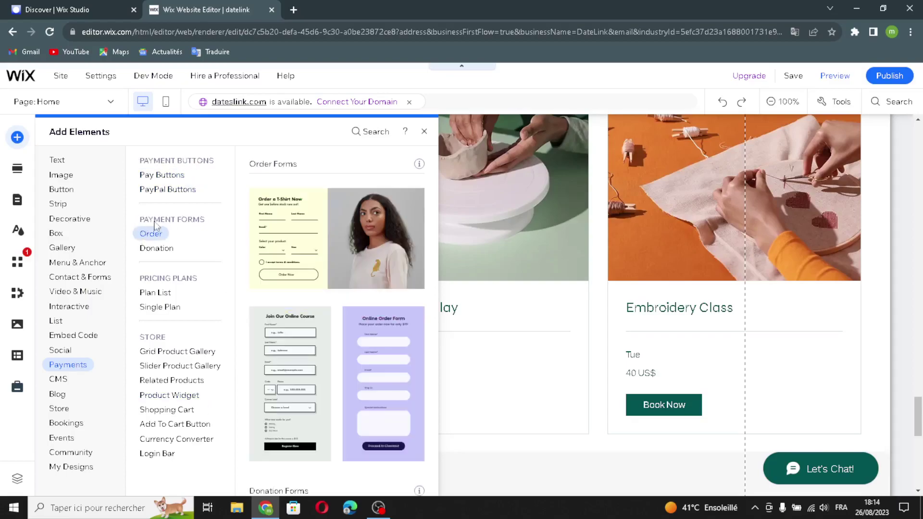
{"action": "left_click", "coordinate": [149, 249]}
{"action": "left_click", "coordinate": [160, 307]}
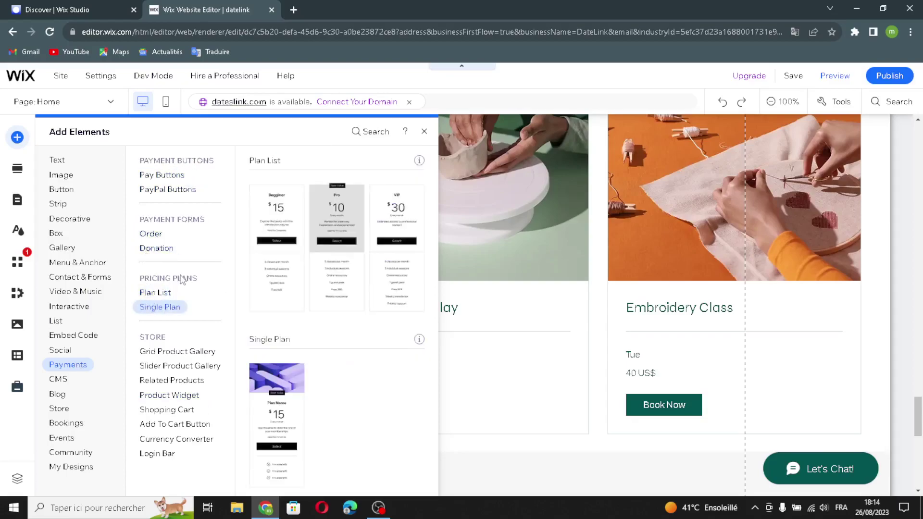
{"action": "left_click", "coordinate": [173, 354]}
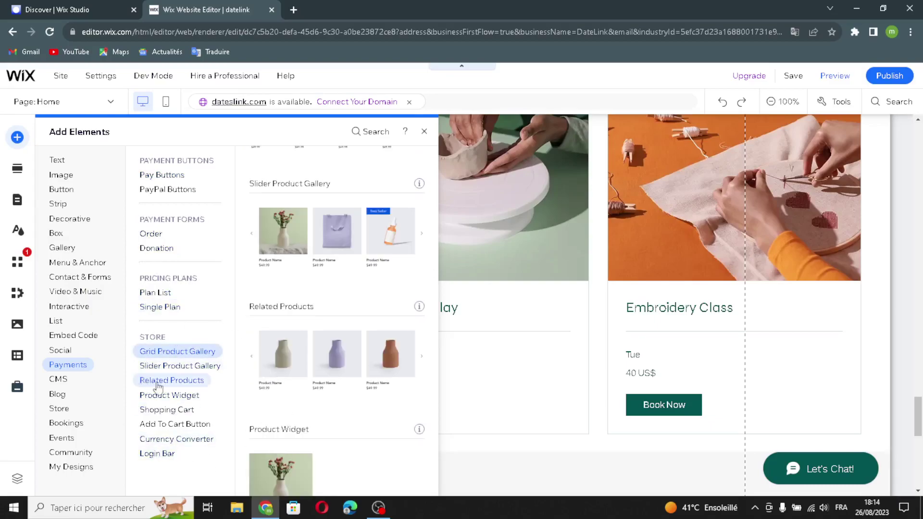
- Browse CMS, Blog, Bookings, Events and Community elements, ending on Text title styles
{"action": "left_click", "coordinate": [57, 381]}
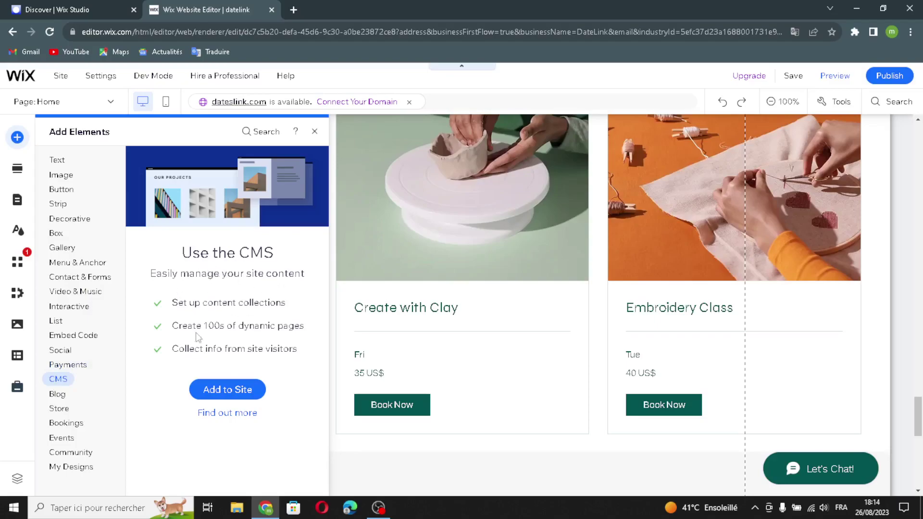
{"action": "left_click", "coordinate": [59, 394]}
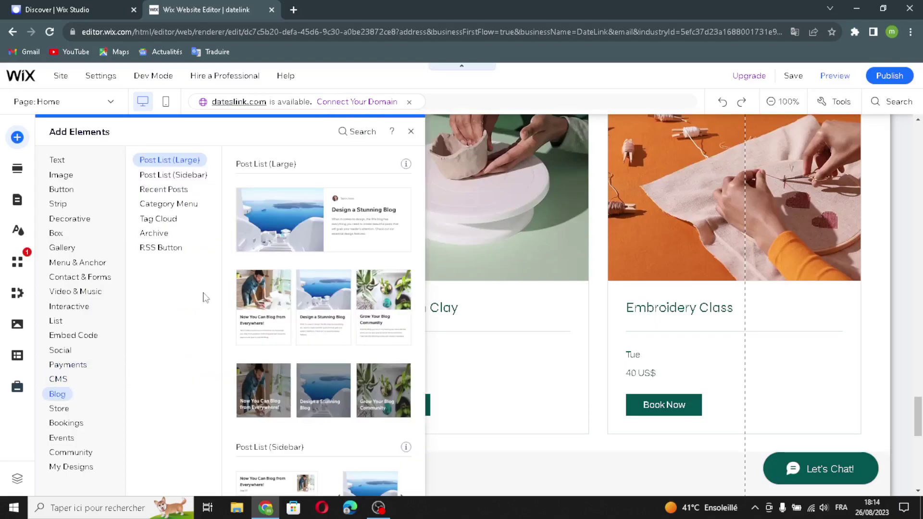
{"action": "left_click", "coordinate": [66, 423]}
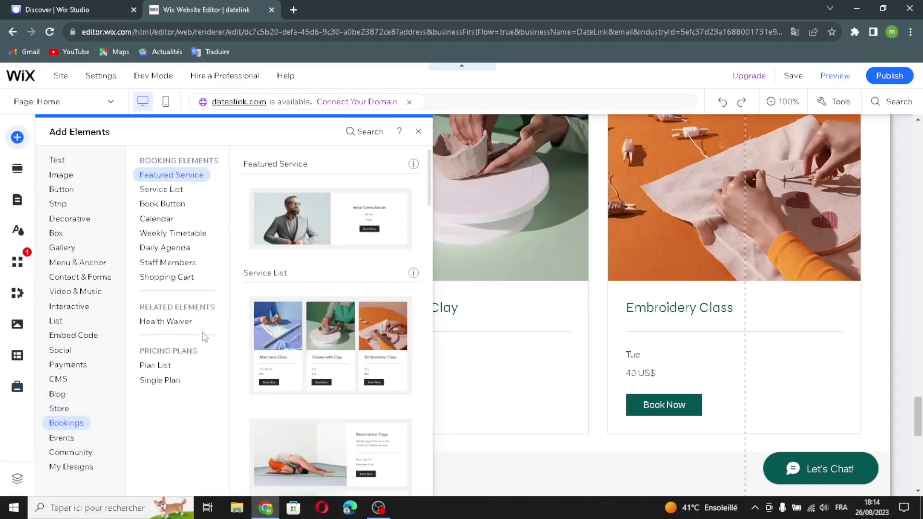
{"action": "mouse_move", "coordinate": [173, 363]}
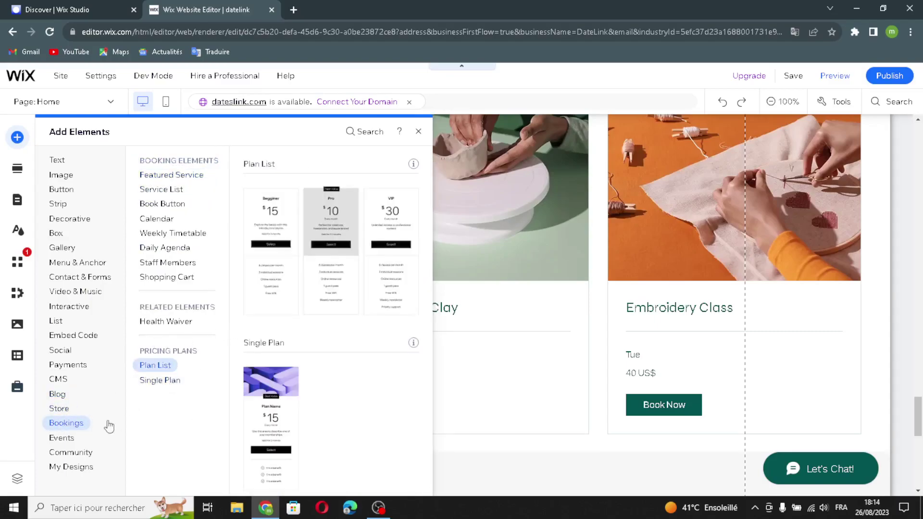
{"action": "mouse_move", "coordinate": [70, 442]}
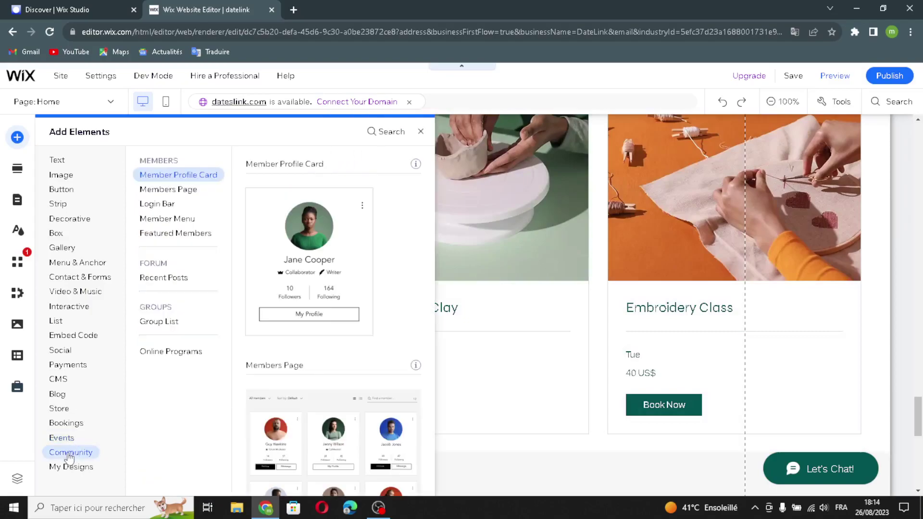
{"action": "mouse_move", "coordinate": [60, 476]}
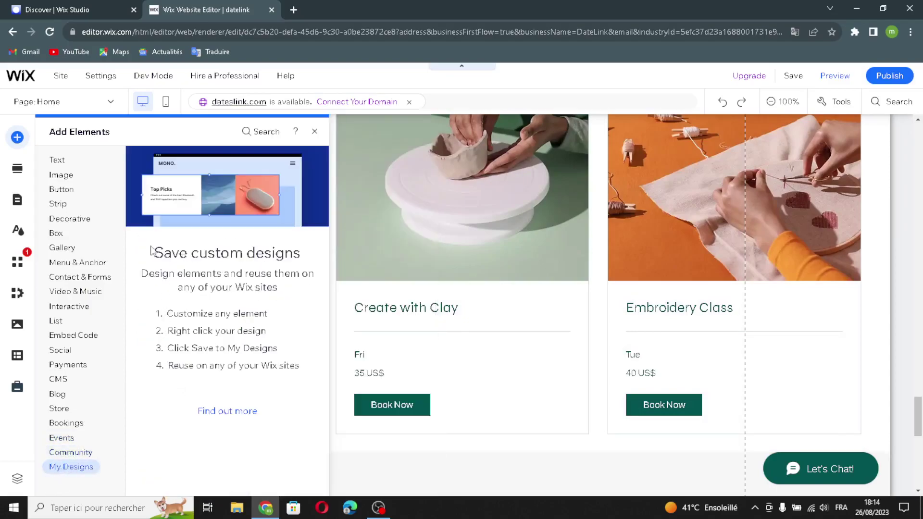
- Glance at Add Section and Pages & Menu, then open Site Design's colour, text and background themes
{"action": "left_click", "coordinate": [18, 169]}
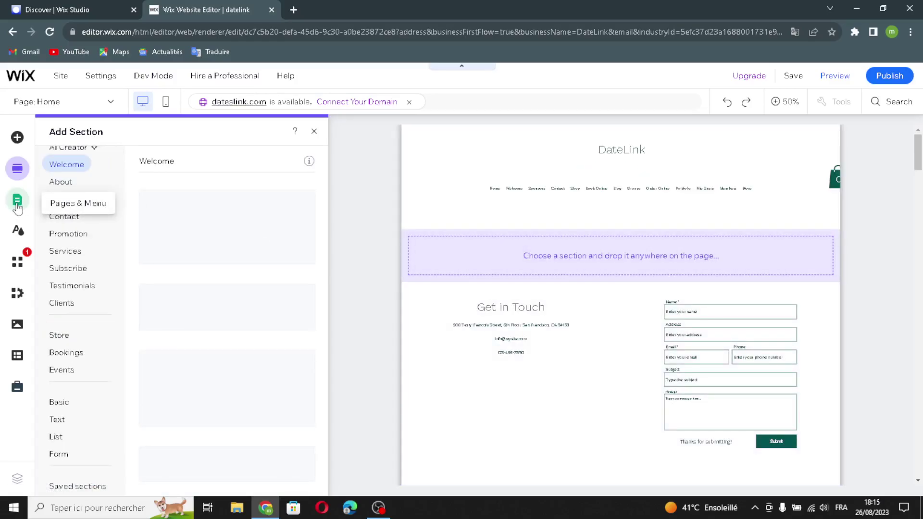
{"action": "left_click", "coordinate": [17, 205]}
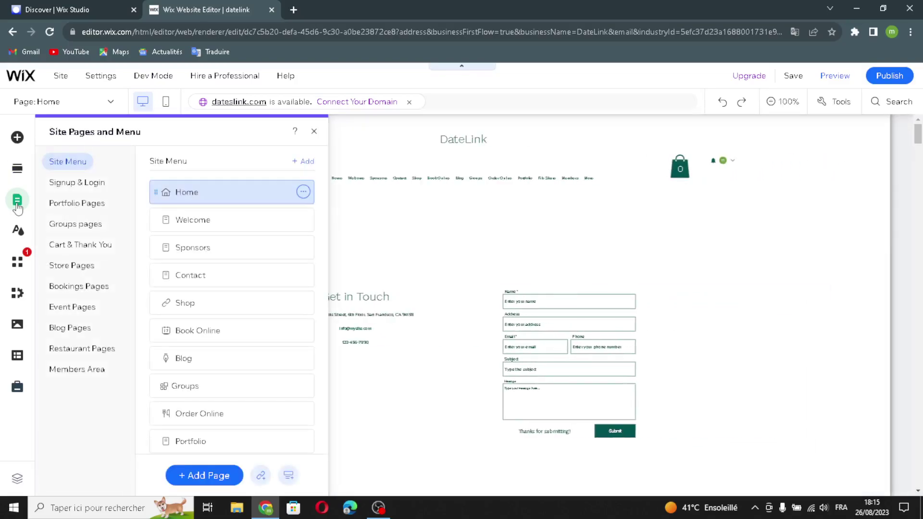
{"action": "left_click", "coordinate": [18, 229]}
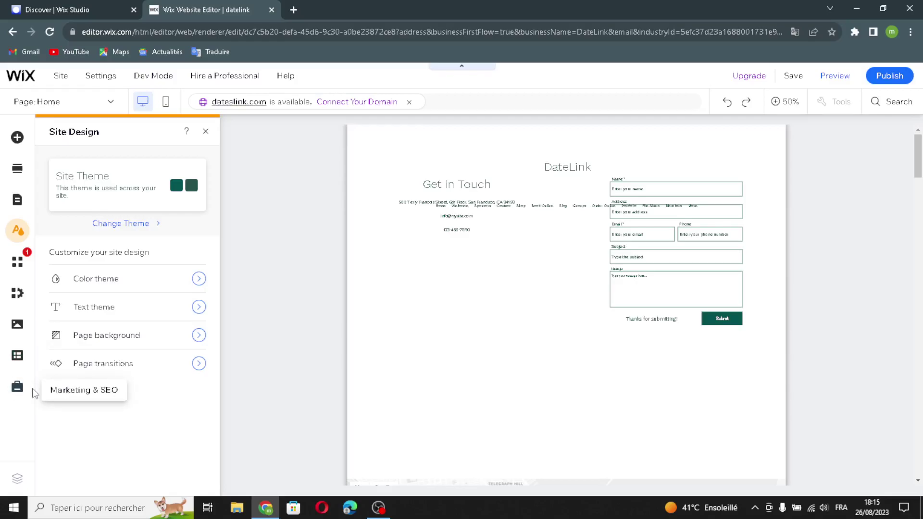
- Close Site Design and scroll to the Get in Touch contact section, dismissing its More Actions menu
{"action": "left_click", "coordinate": [205, 133]}
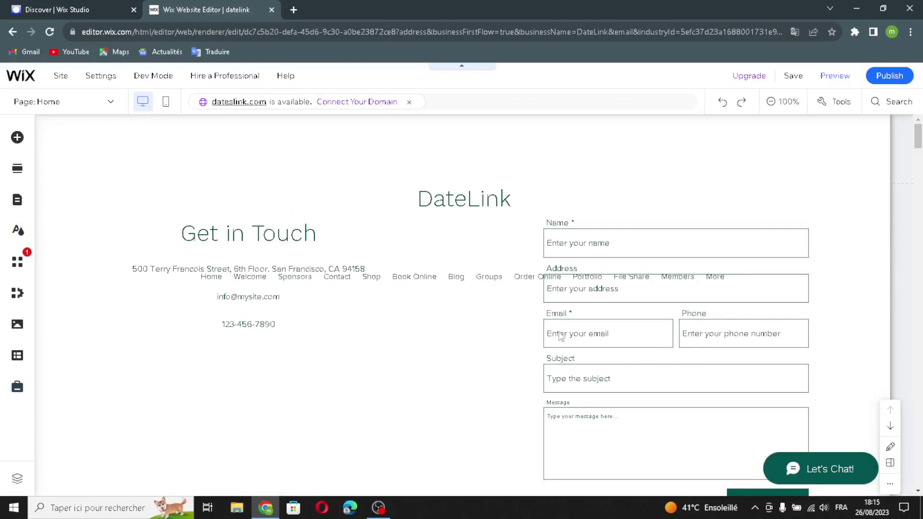
{"action": "scroll", "coordinate": [897, 410], "scroll_direction": "down", "scroll_amount": 3}
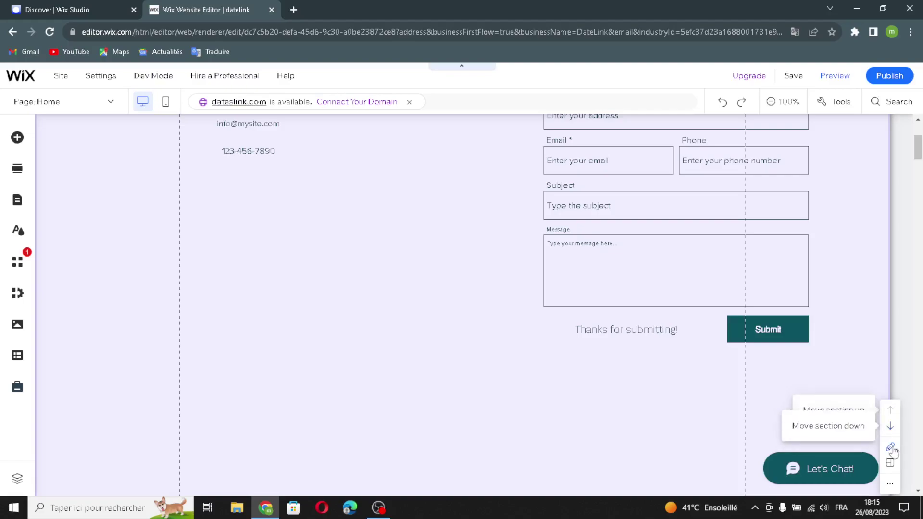
{"action": "left_click", "coordinate": [894, 486]}
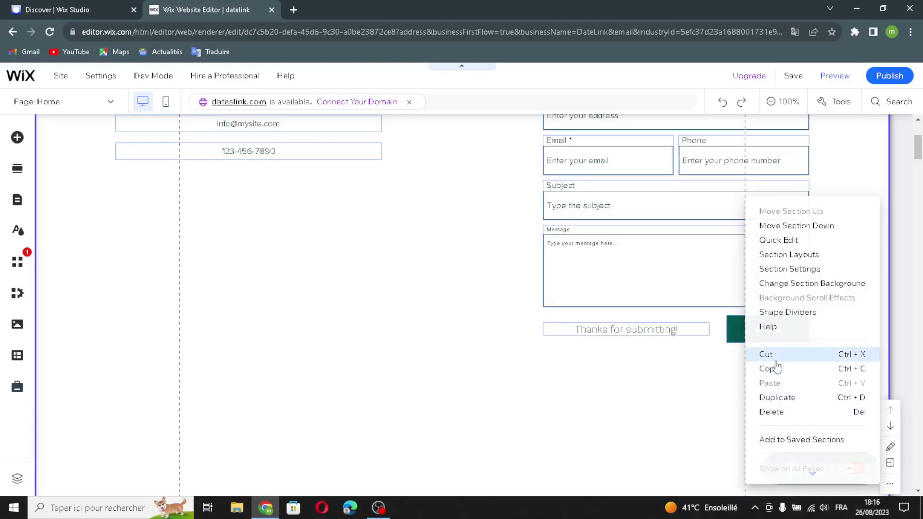
{"action": "left_click", "coordinate": [859, 168]}
{"action": "scroll", "coordinate": [601, 353], "scroll_direction": "down", "scroll_amount": 5}
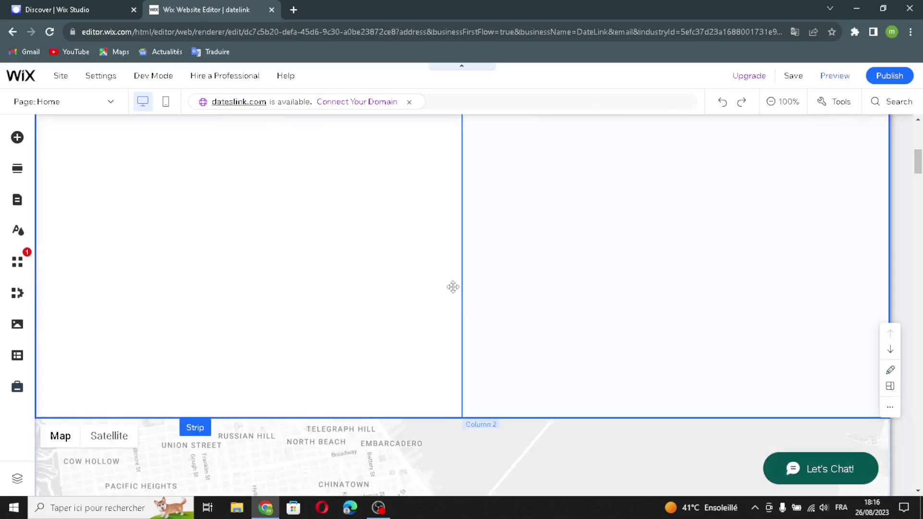
{"action": "scroll", "coordinate": [453, 287], "scroll_direction": "up", "scroll_amount": 5}
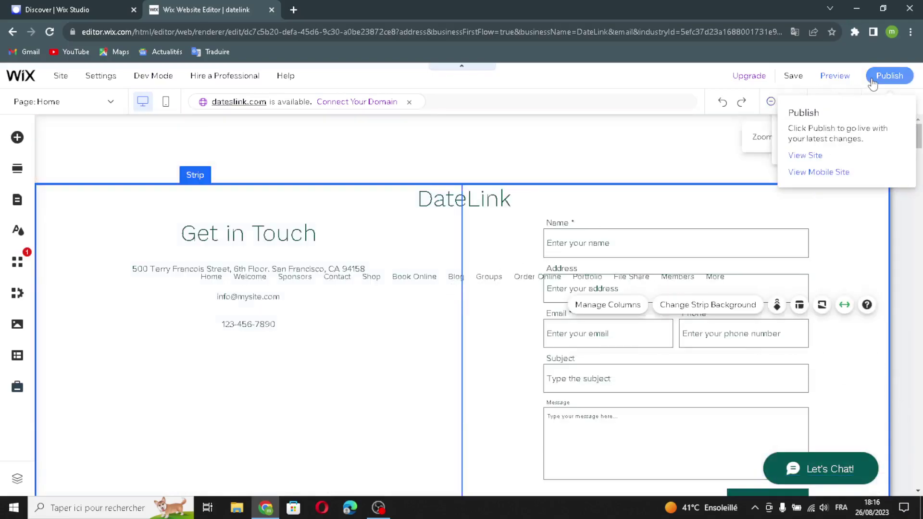